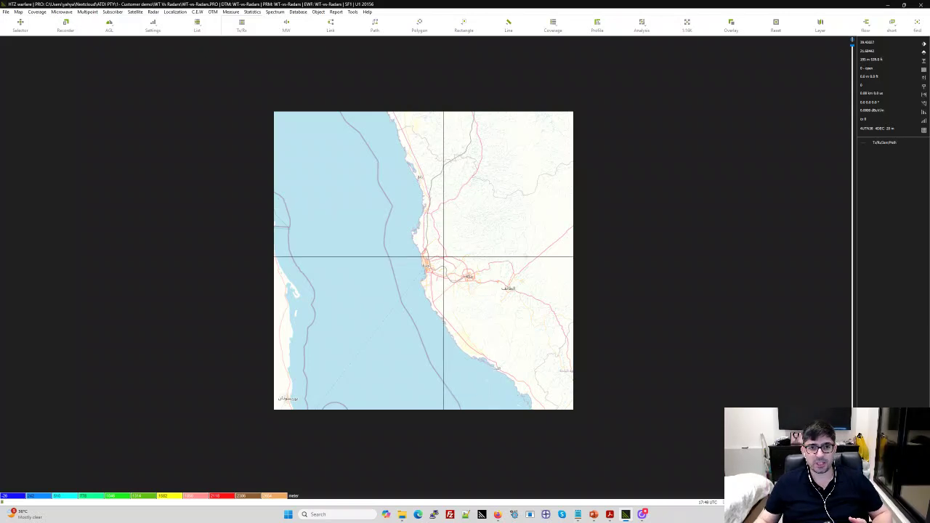
# Step: Set the base map layer to DEM and render it with DEM shade
pyautogui.scroll(2, 432, 266)
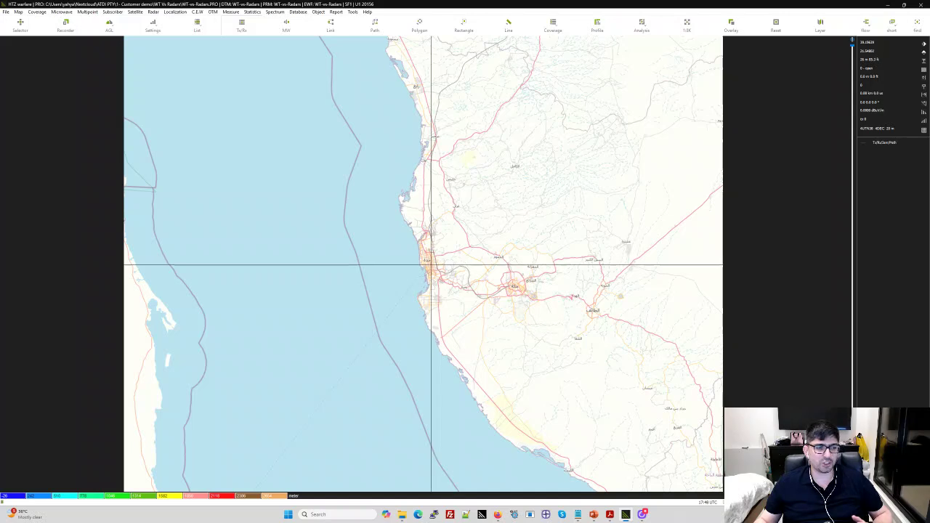
pyautogui.scroll(-2, 432, 259)
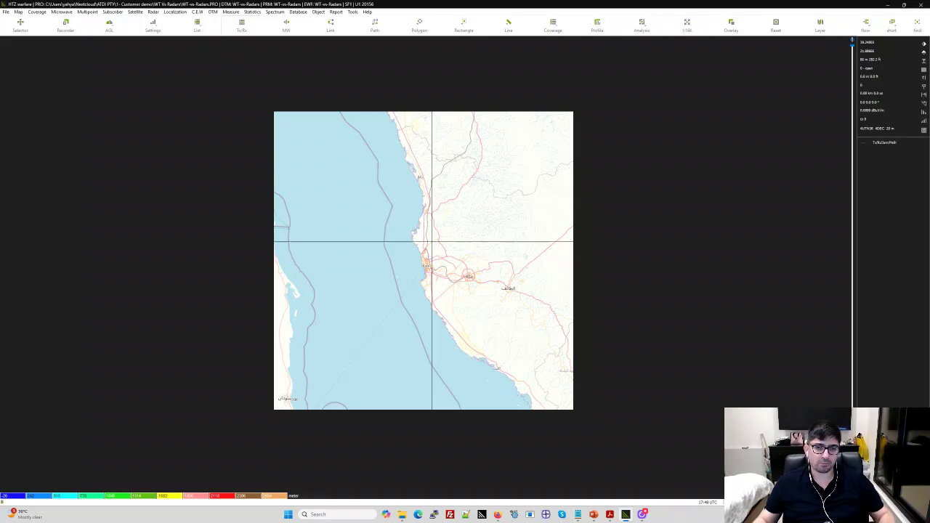
pyautogui.scroll(2, 426, 259)
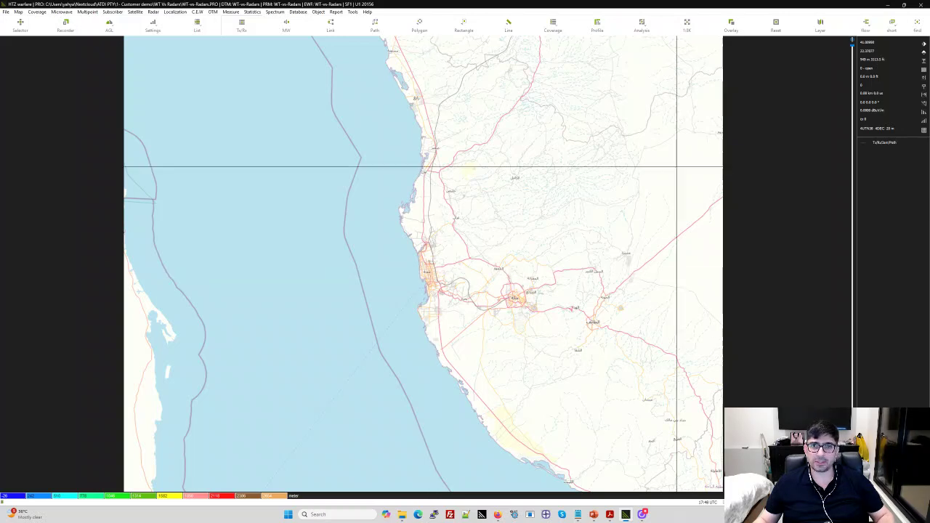
pyautogui.click(821, 29)
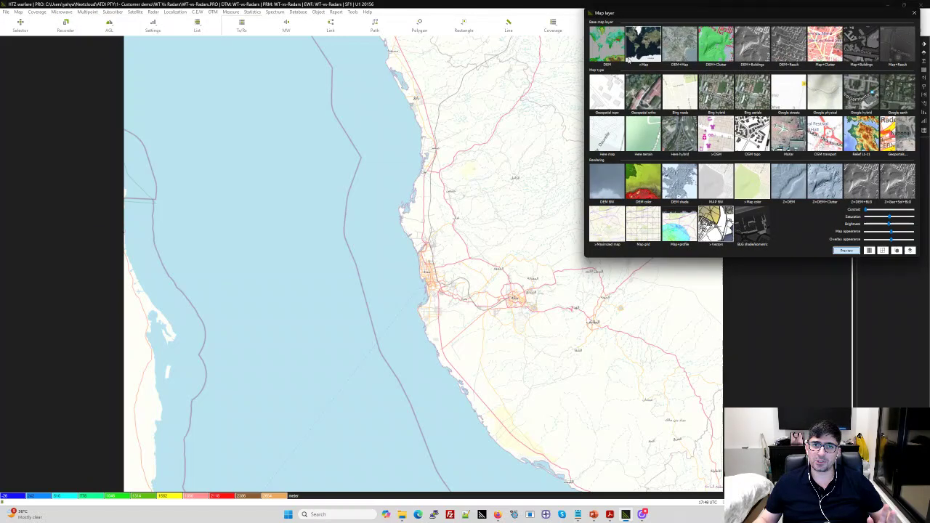
pyautogui.click(614, 51)
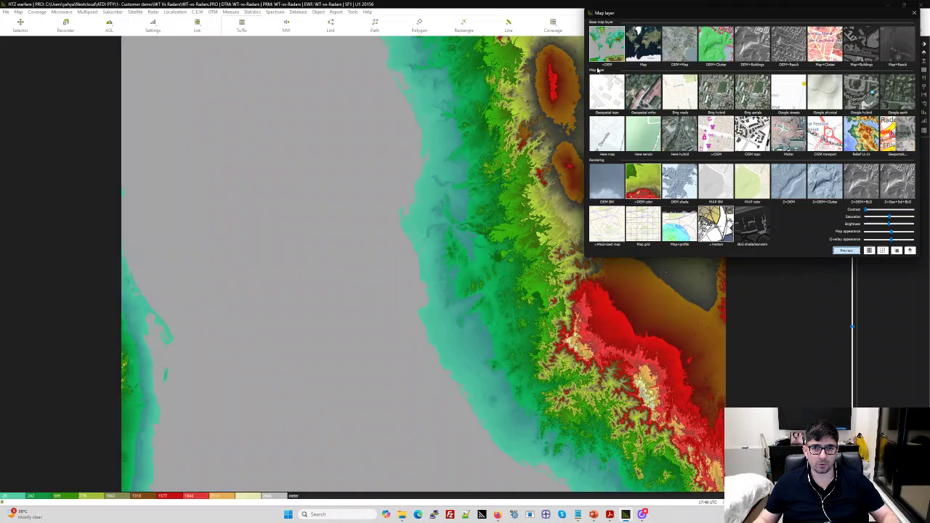
pyautogui.click(820, 26)
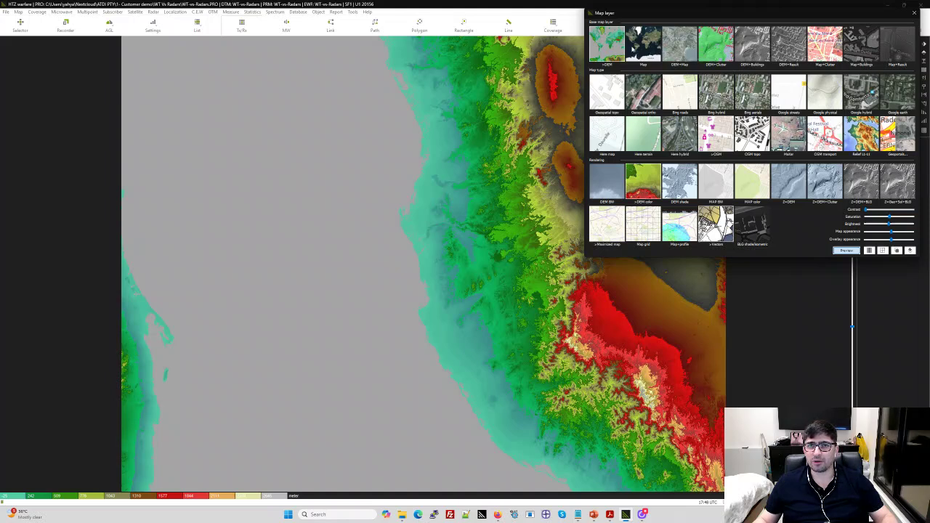
pyautogui.click(678, 181)
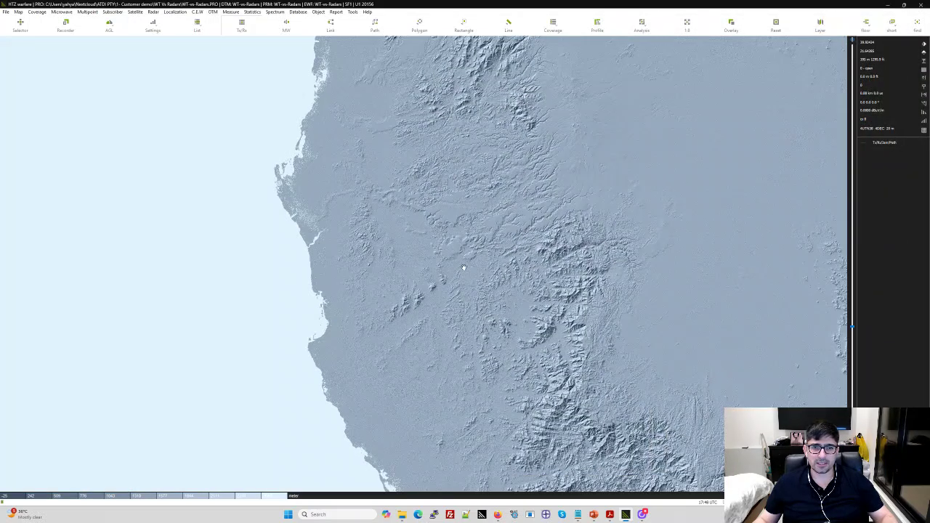
# Step: Examine the shaded terrain relief, from individual elevation cells out to the coastline and inland mountains
pyautogui.scroll(4, 463, 268)
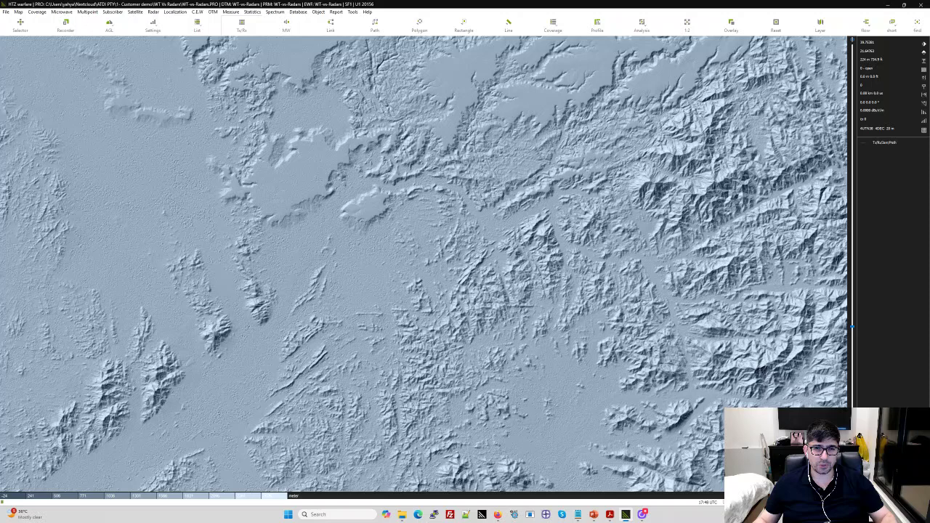
pyautogui.scroll(6, 442, 240)
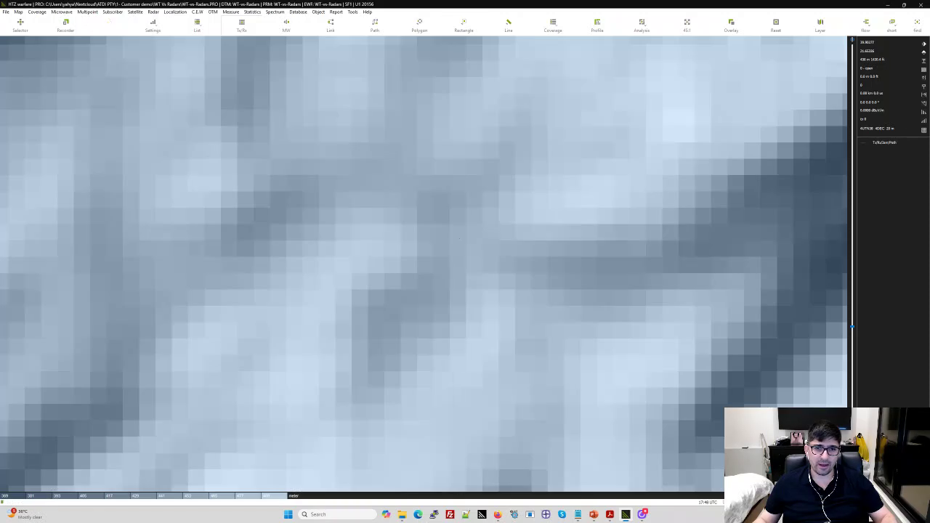
pyautogui.scroll(3, 460, 228)
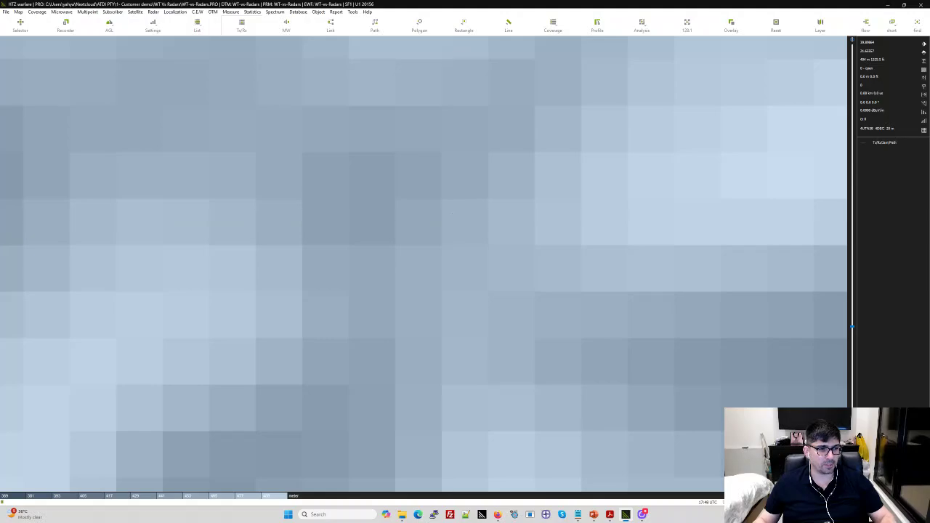
pyautogui.scroll(-8, 452, 213)
pyautogui.scroll(-2, 424, 264)
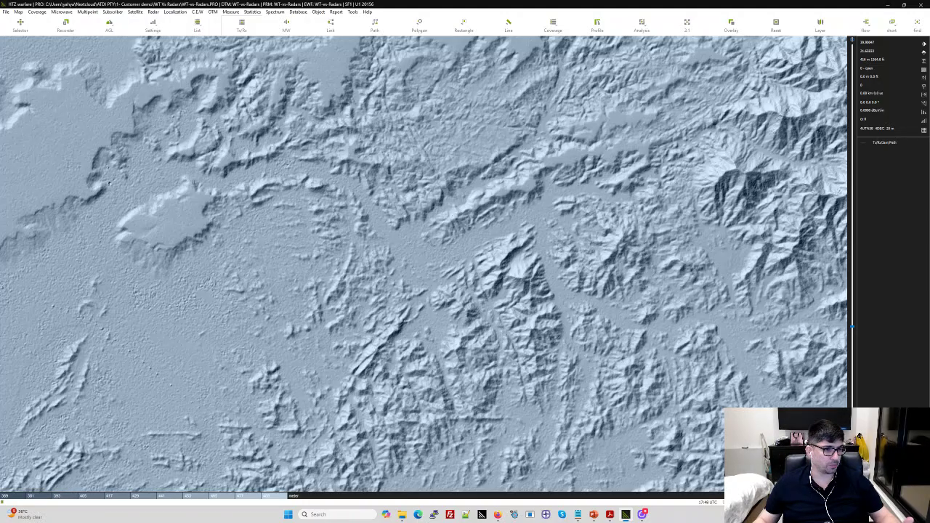
pyautogui.scroll(-4, 442, 226)
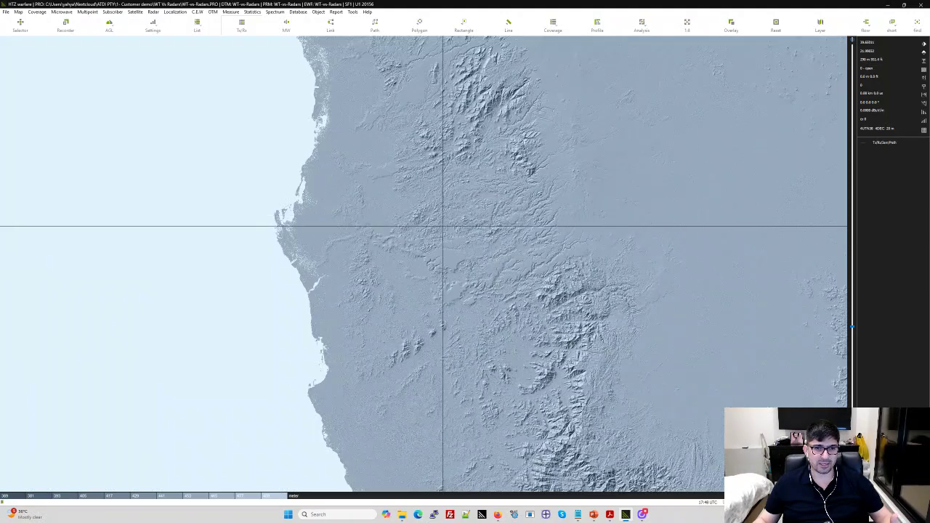
pyautogui.moveTo(442, 305); pyautogui.dragTo(450, 236)
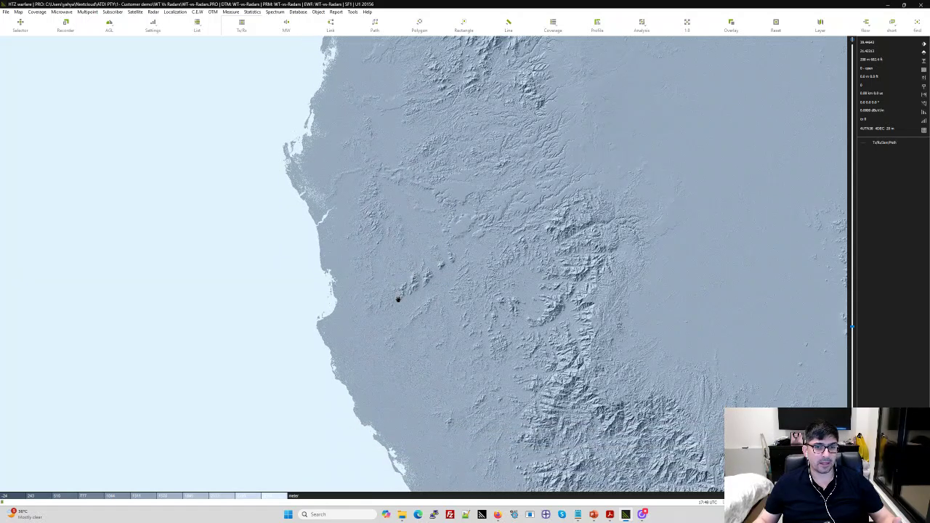
pyautogui.moveTo(398, 299); pyautogui.dragTo(412, 280)
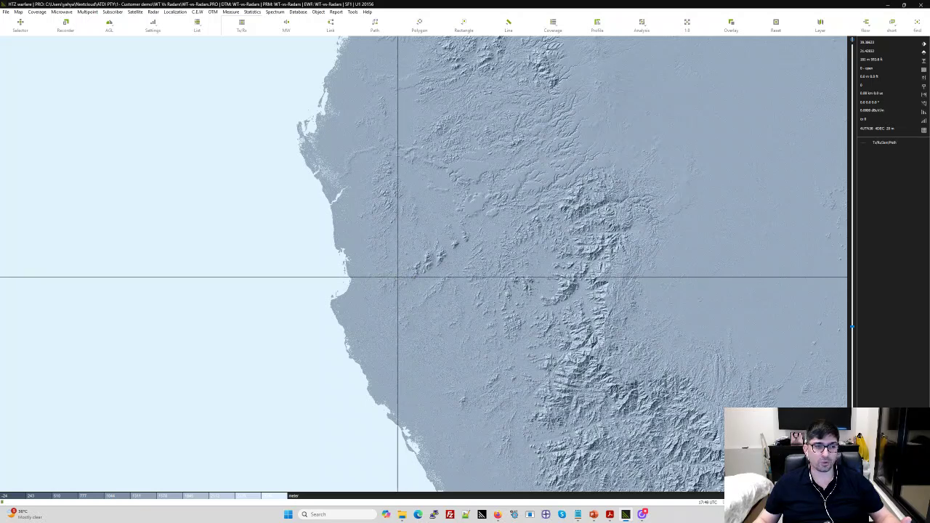
pyautogui.scroll(2, 398, 276)
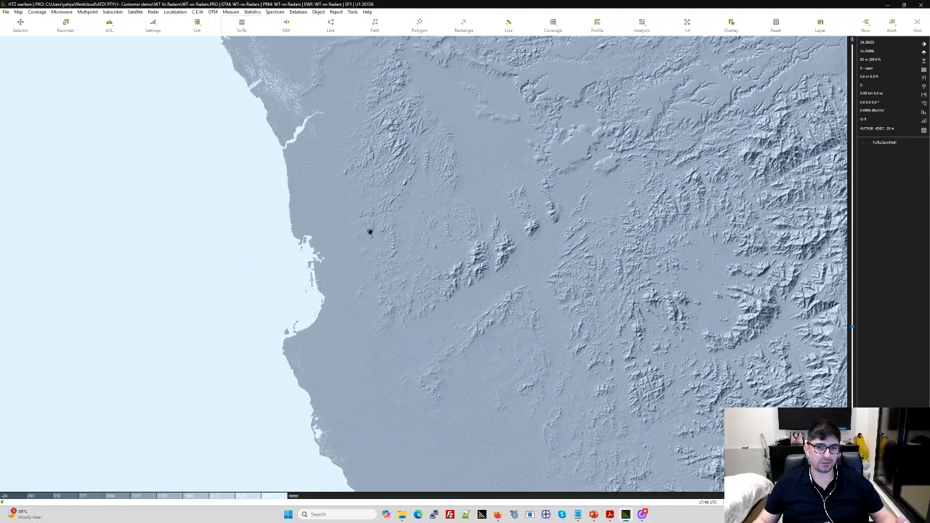
pyautogui.moveTo(369, 228); pyautogui.dragTo(371, 311)
pyautogui.scroll(-3, 372, 311)
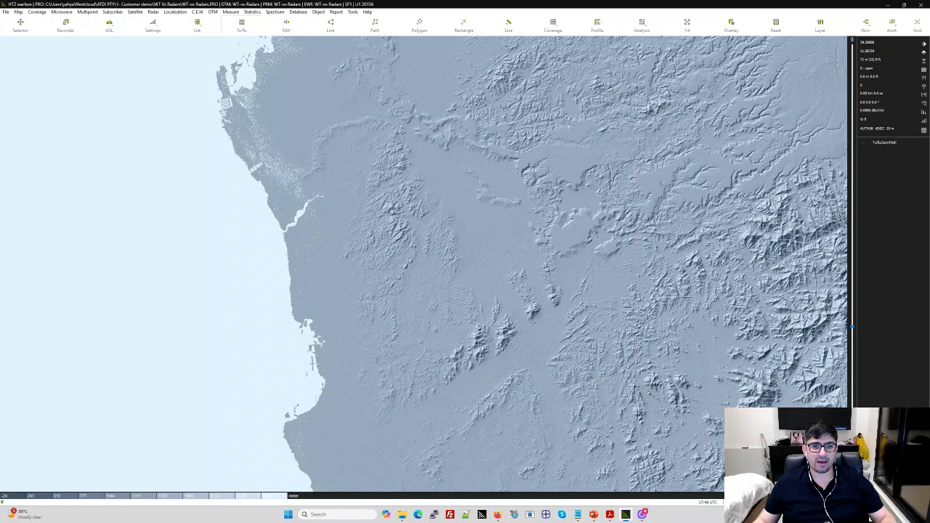
# Step: Switch the base map layer to DEM+Clutter and examine the clutter classes over the inland city
pyautogui.click(820, 26)
pyautogui.click(716, 56)
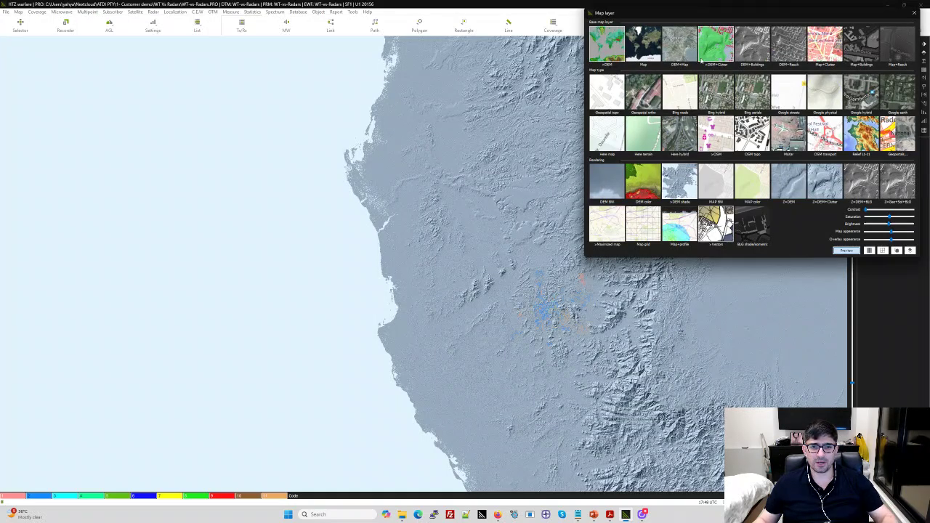
pyautogui.click(567, 261)
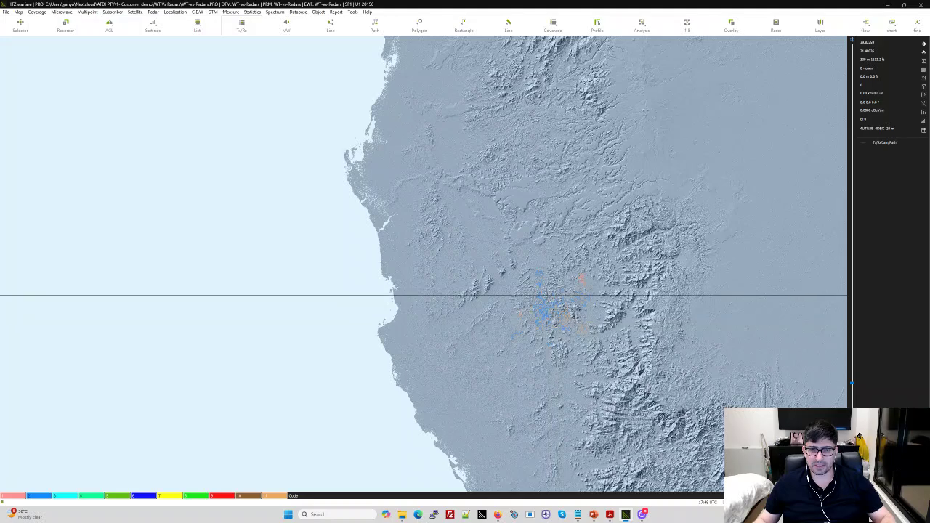
pyautogui.scroll(5, 549, 305)
pyautogui.moveTo(380, 238); pyautogui.dragTo(488, 263)
pyautogui.scroll(3, 486, 263)
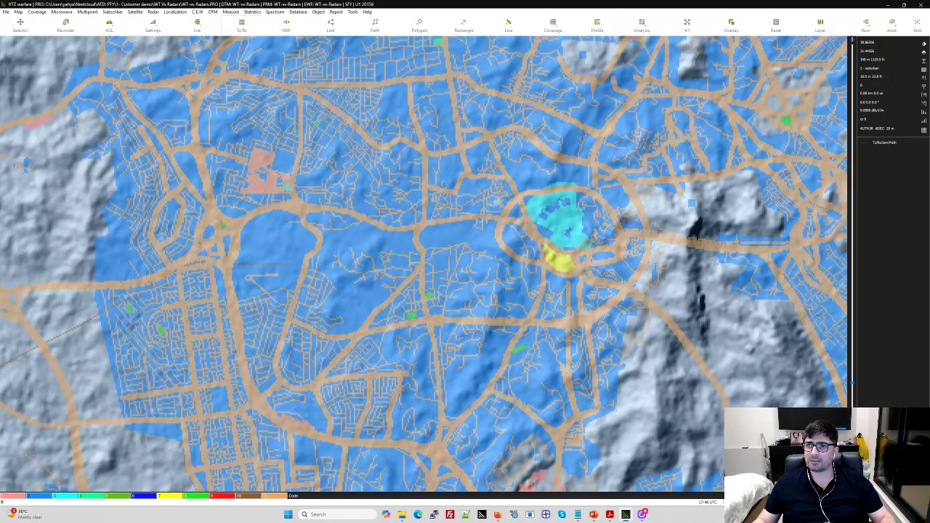
# Step: Examine the clutter height assigned to each clutter code in the clutter parameters, and close them without changes
pyautogui.click(925, 72)
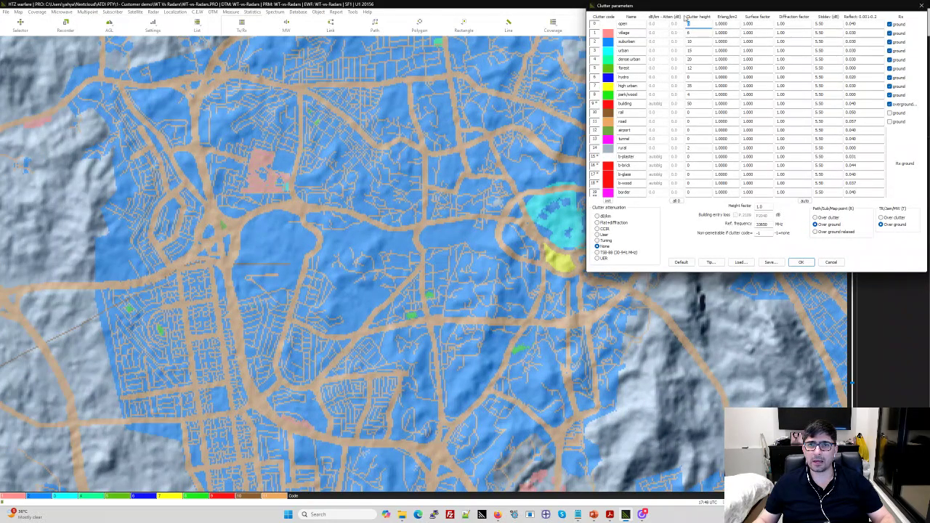
pyautogui.moveTo(690, 10); pyautogui.dragTo(598, 98)
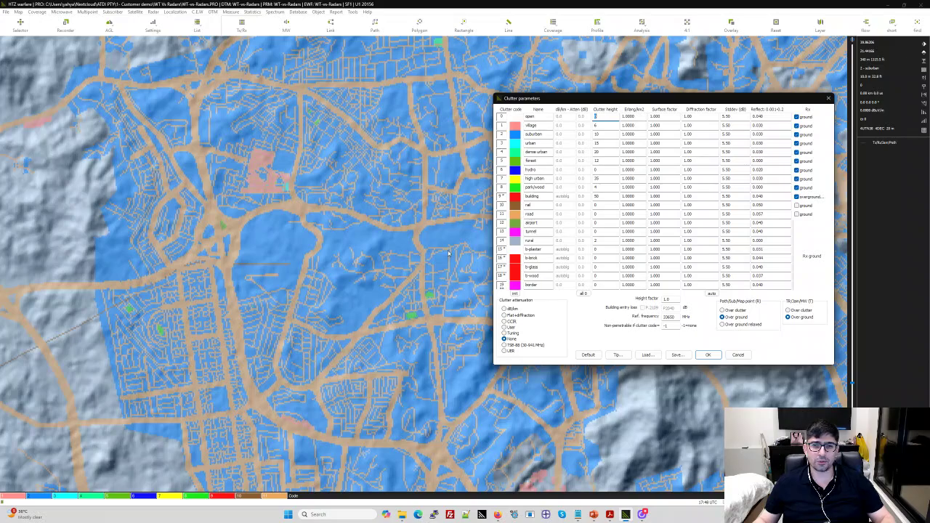
pyautogui.press('Escape')
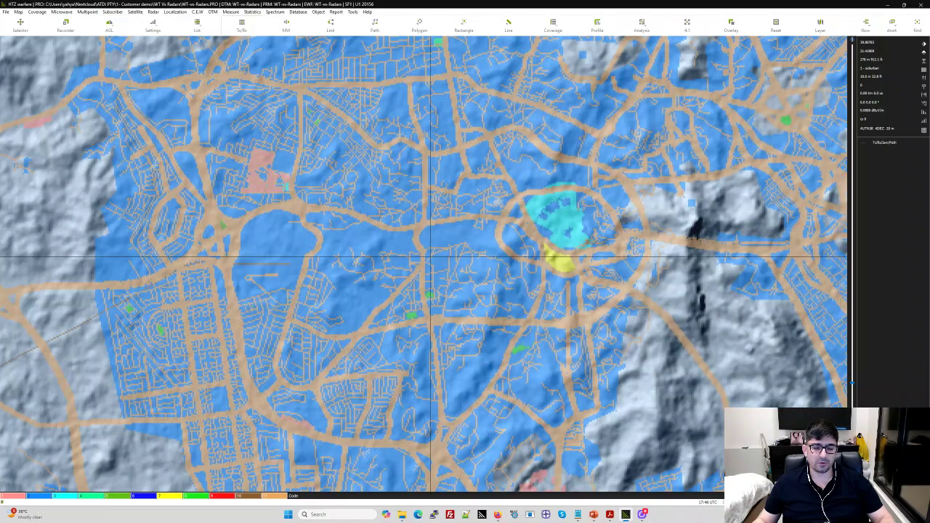
# Step: Switch the base map layer back to Map for the whole coastal region and close the layer settings
pyautogui.scroll(-2, 422, 258)
pyautogui.scroll(-2, 426, 279)
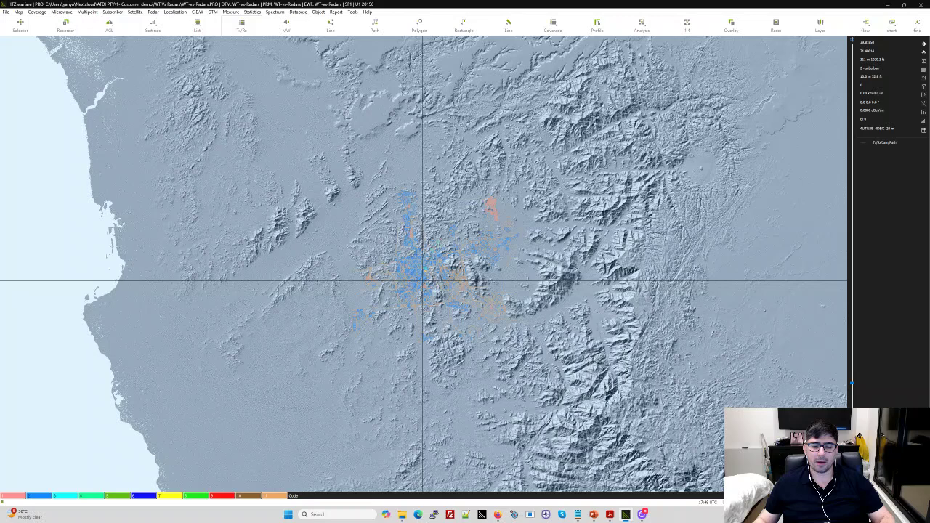
pyautogui.click(822, 25)
pyautogui.moveTo(741, 14); pyautogui.dragTo(637, 69)
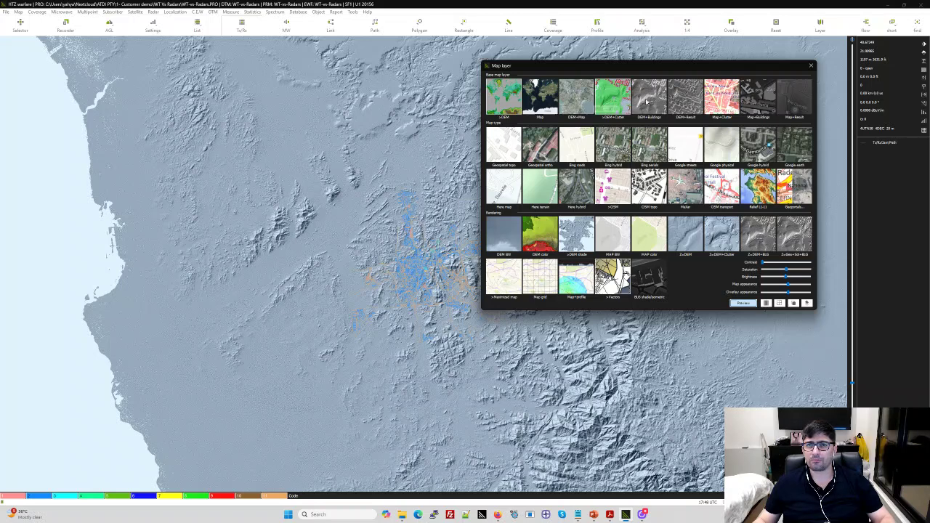
pyautogui.click(536, 98)
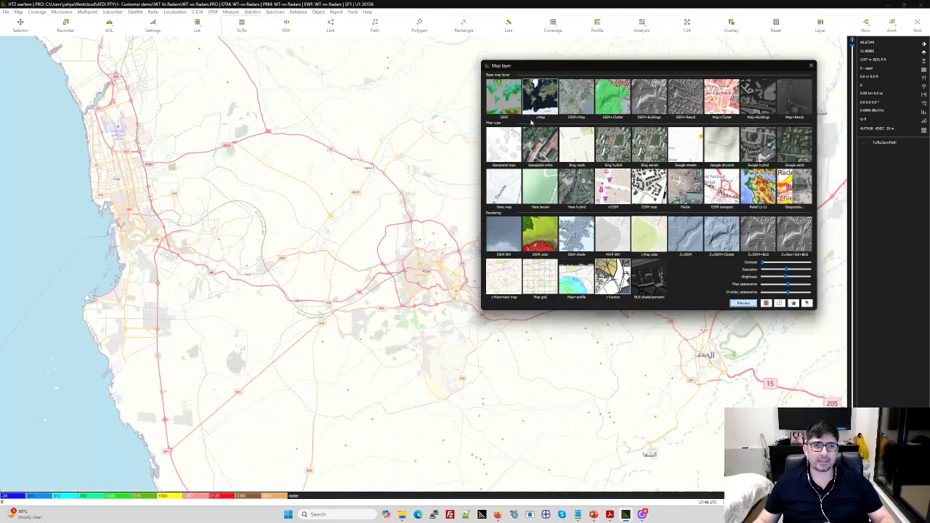
pyautogui.press('Escape')
# Step: Add a radar station on the open land northeast of the coastal airport and show its general parameters
pyautogui.moveTo(158, 153); pyautogui.dragTo(325, 204)
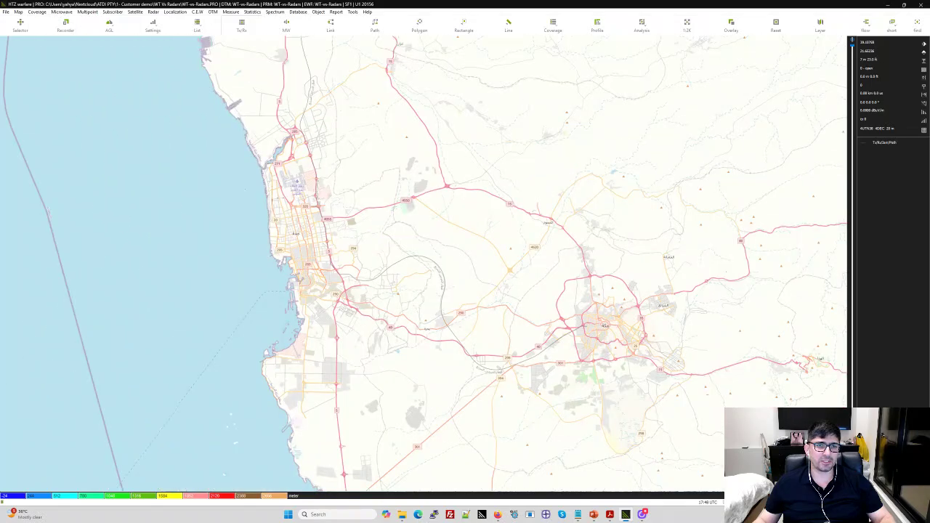
pyautogui.moveTo(276, 170); pyautogui.dragTo(306, 200)
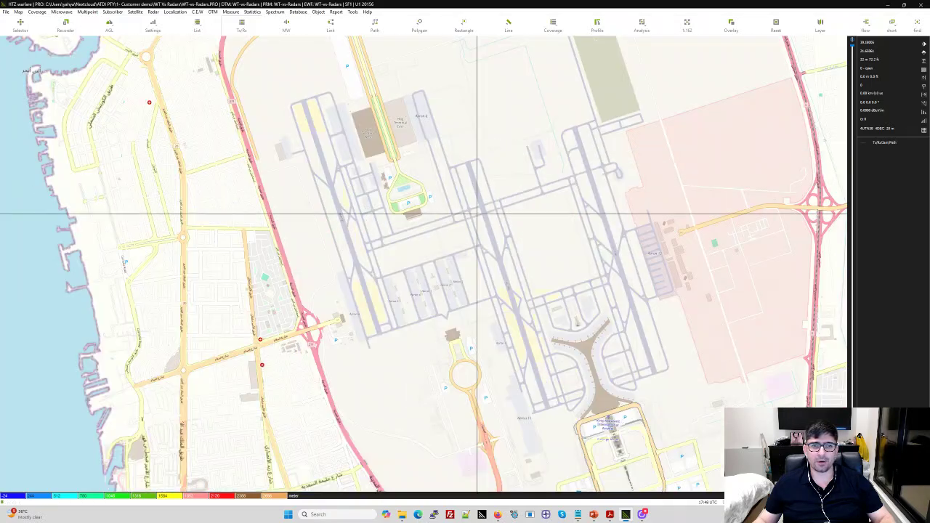
pyautogui.moveTo(575, 225); pyautogui.dragTo(311, 252)
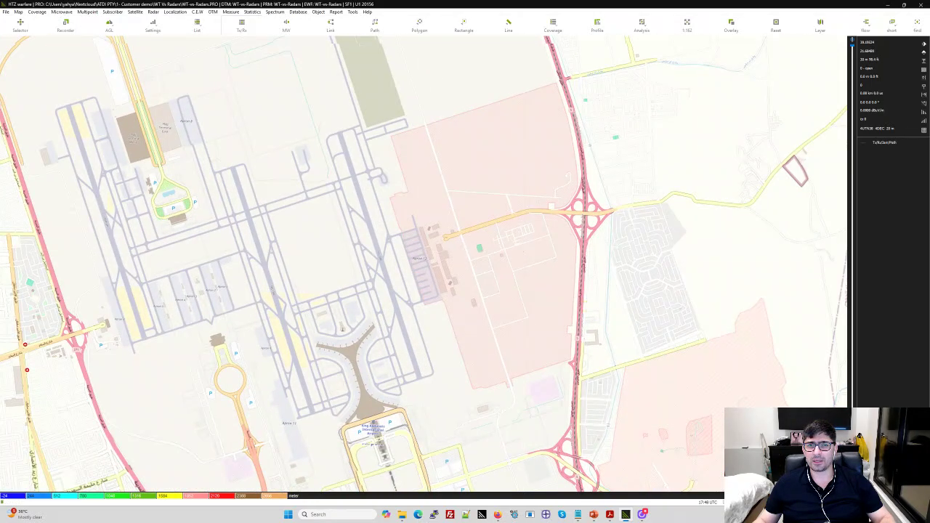
pyautogui.scroll(-3, 519, 229)
pyautogui.rightClick(486, 170)
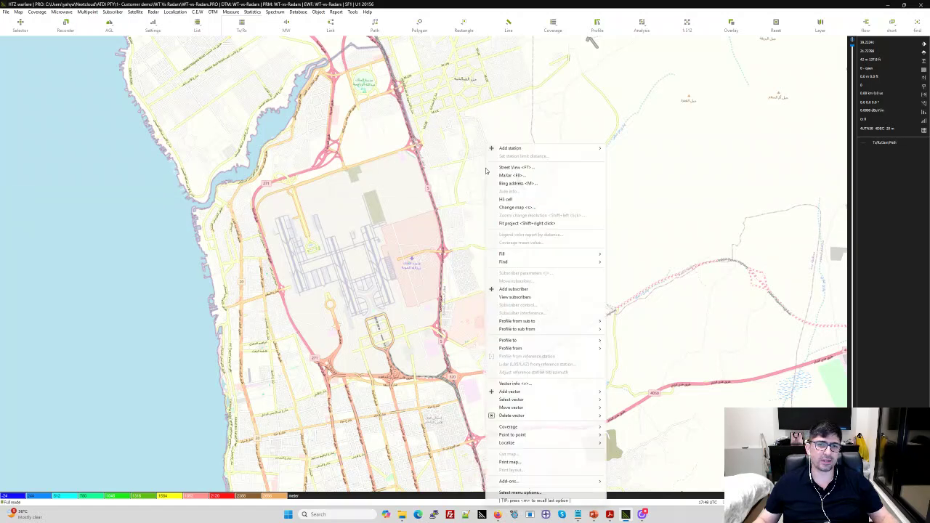
pyautogui.click(478, 171)
pyautogui.rightClick(512, 172)
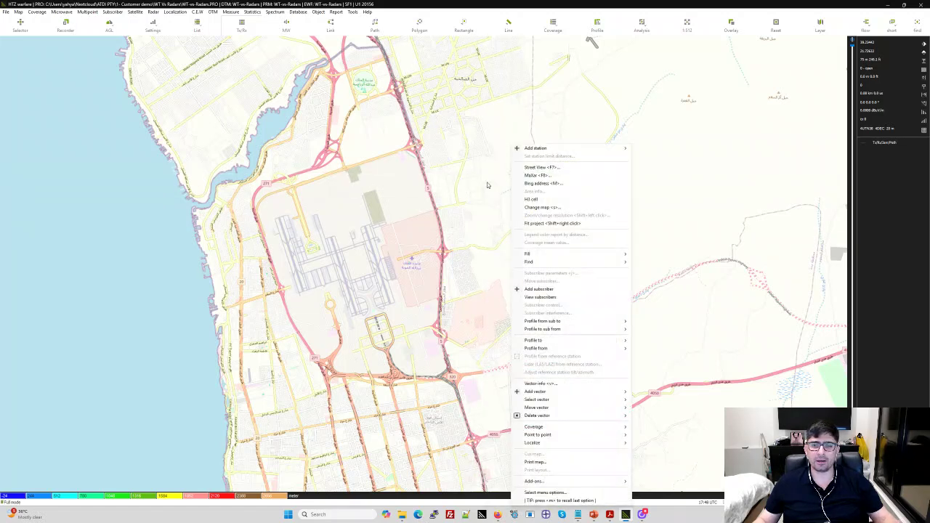
pyautogui.moveTo(537, 149)
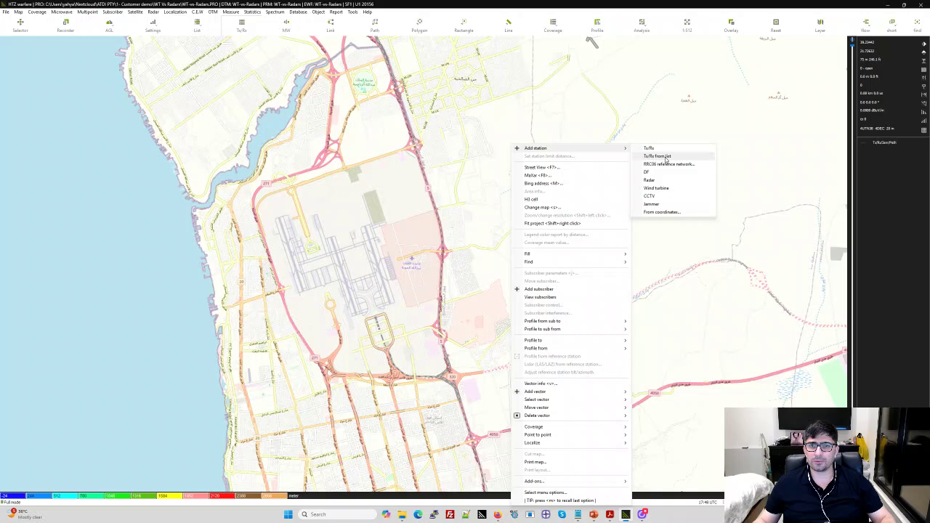
pyautogui.click(662, 181)
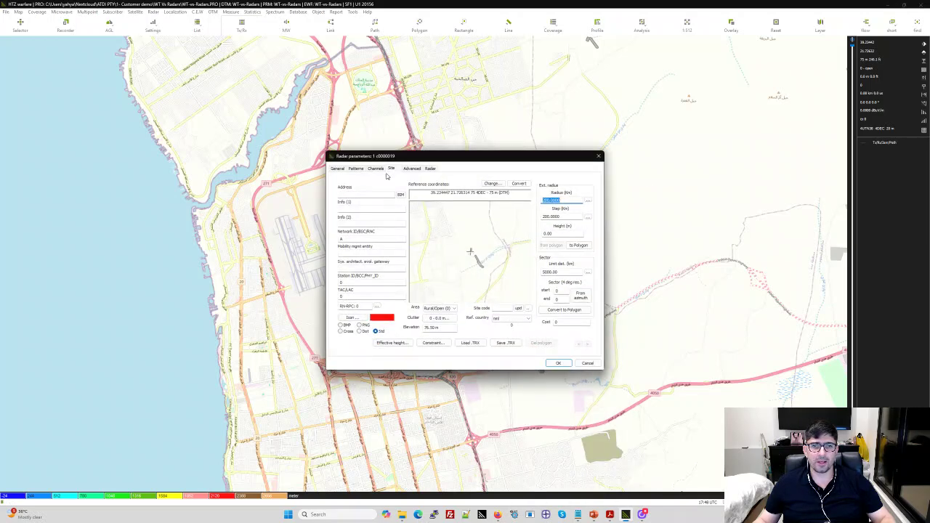
pyautogui.click(336, 169)
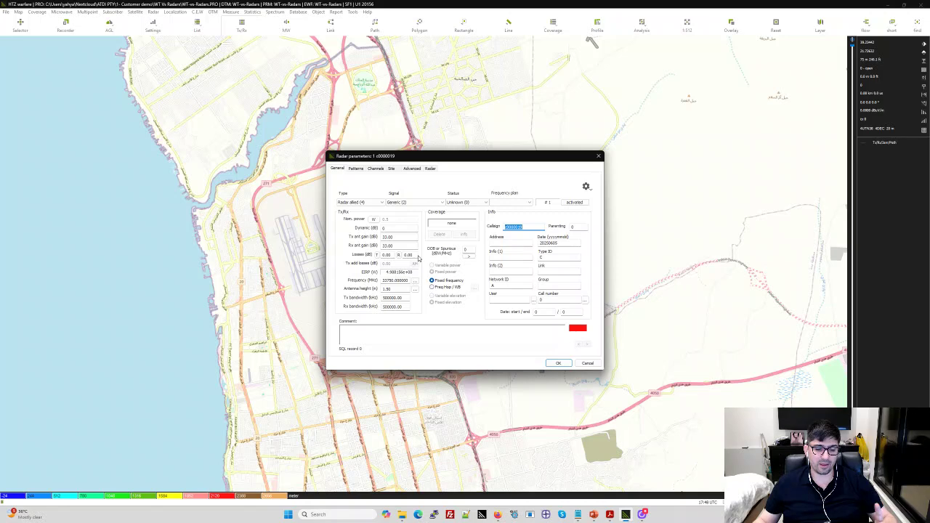
# Step: Switch to the PowerPoint presentation "Impact of Wind turbines" and show slide 2, "Quick decision making"
pyautogui.hotkey('alt', 'Tab')
pyautogui.hotkey('alt', 'Tab')
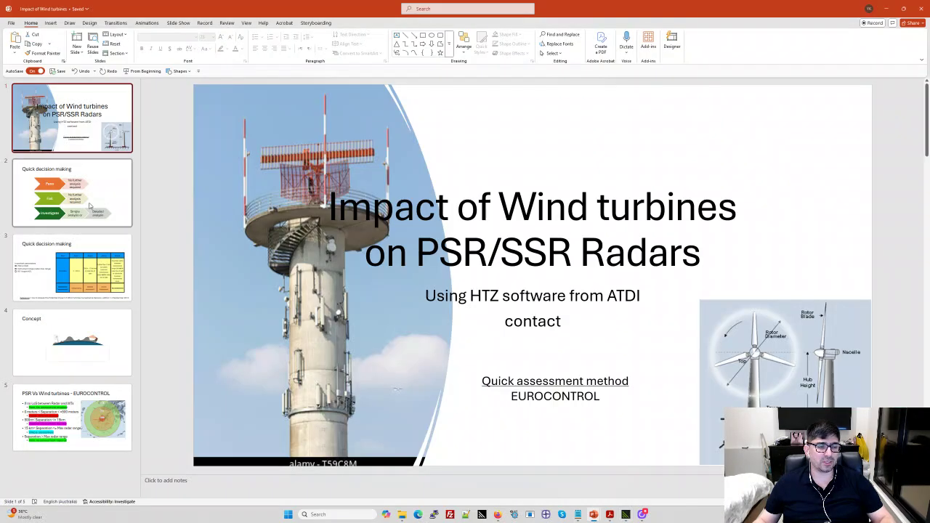
pyautogui.click(77, 197)
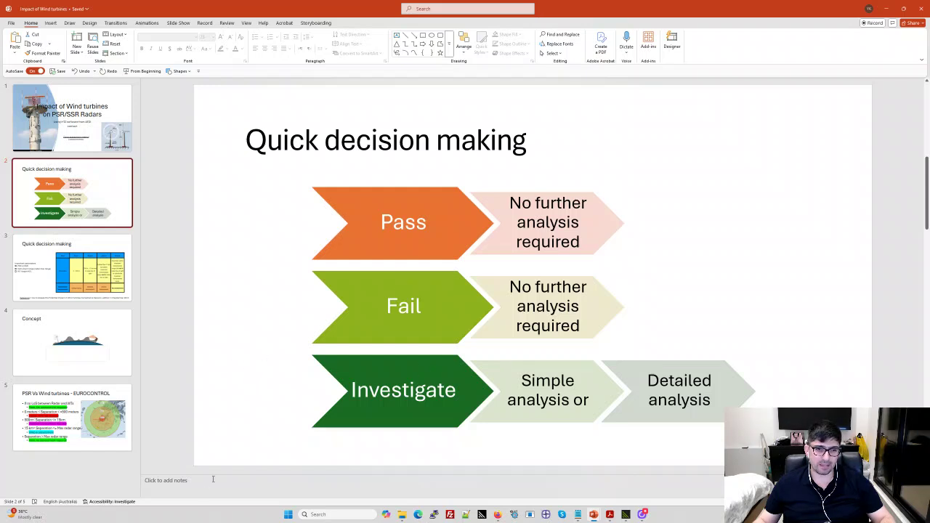
# Step: Switch back to HTZ warfare and set the radar's frequency to 1700 MHz and its antenna height to 15 m
pyautogui.moveTo(225, 456); pyautogui.dragTo(810, 339)
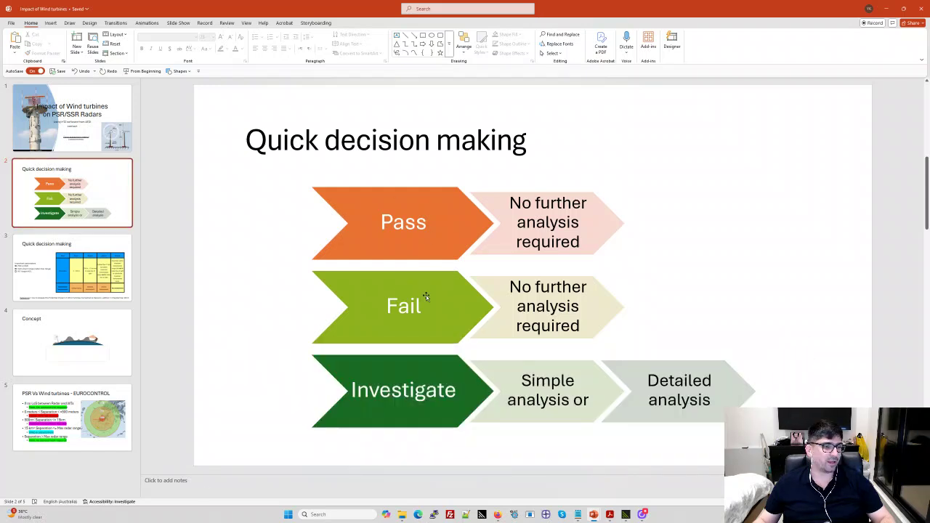
pyautogui.hotkey('alt', 'Tab')
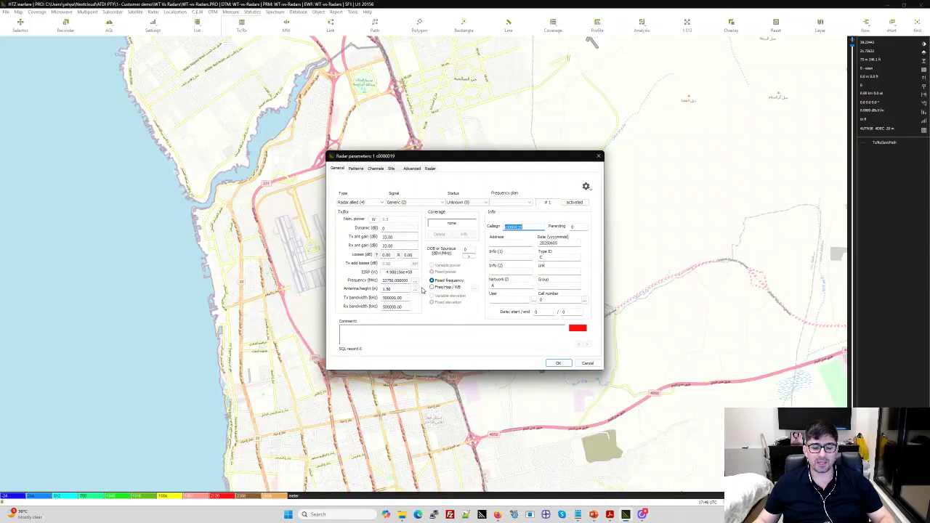
pyautogui.hotkey('alt', 'Tab')
pyautogui.hotkey('alt', 'Tab')
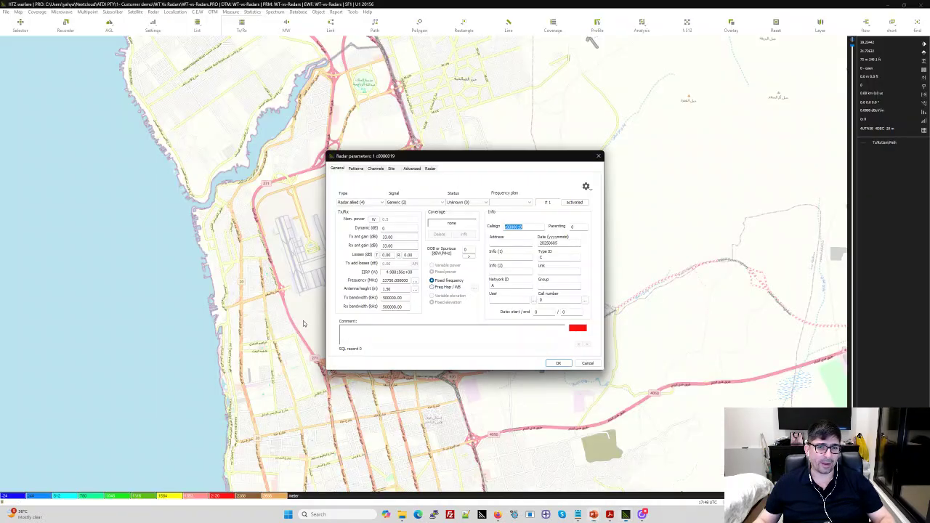
pyautogui.doubleClick(409, 281)
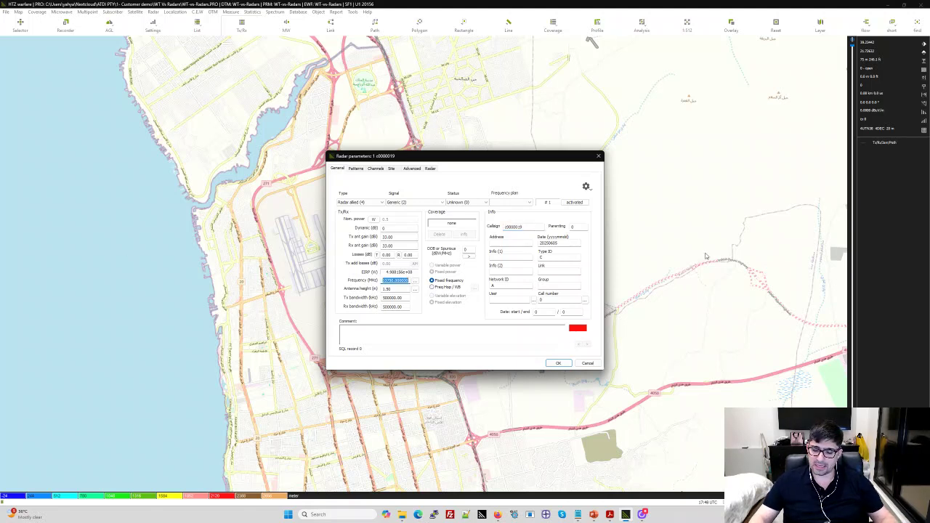
pyautogui.write('3')
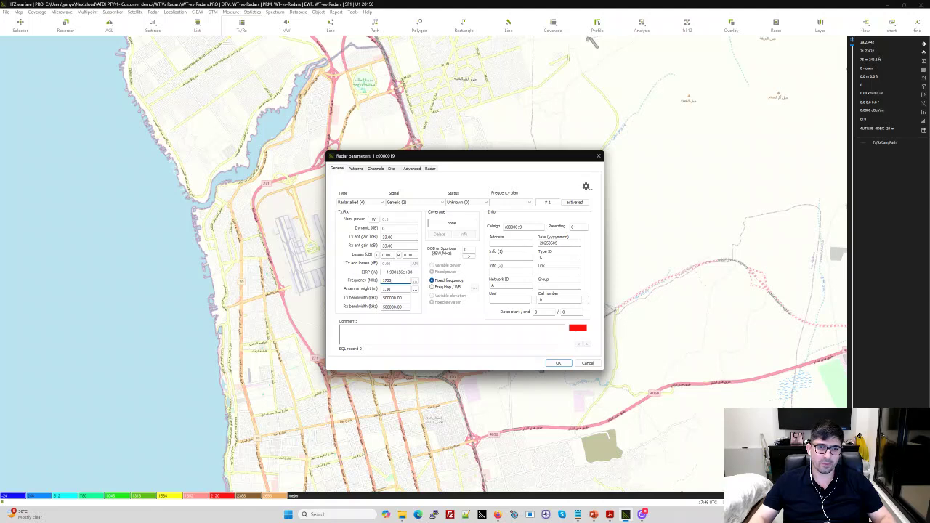
pyautogui.write('700')
pyautogui.press('Tab')
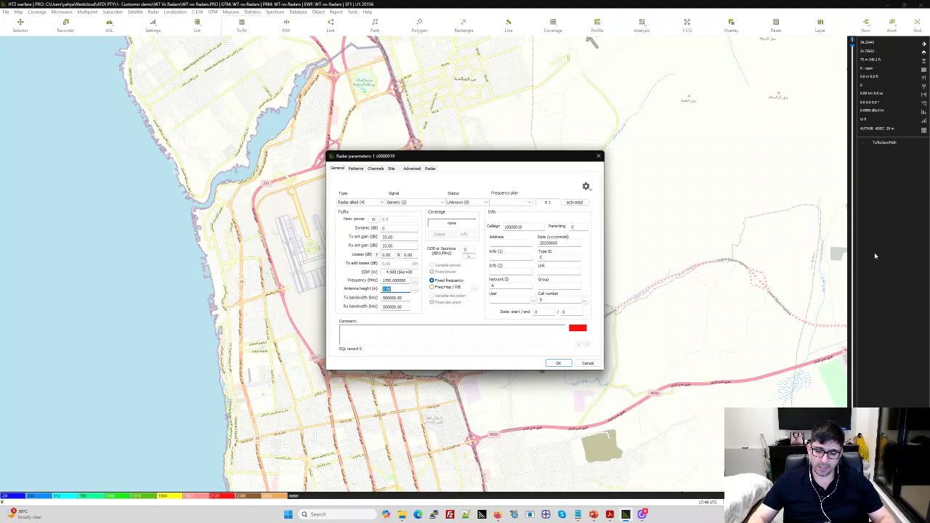
pyautogui.press('Tab')
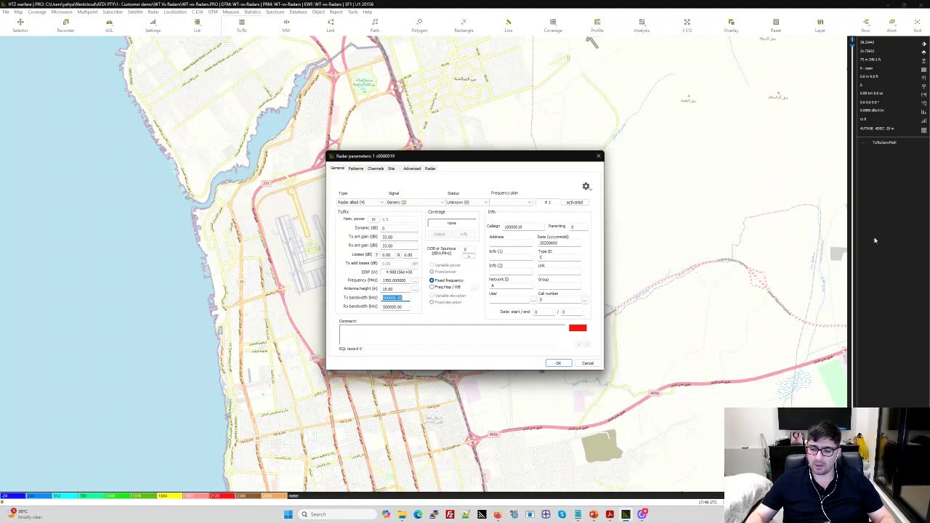
# Step: Set the radar's transmit and receive bandwidths to 250 kHz and its callsign to "Radar"
pyautogui.write('250')
pyautogui.press('Tab')
pyautogui.write('2')
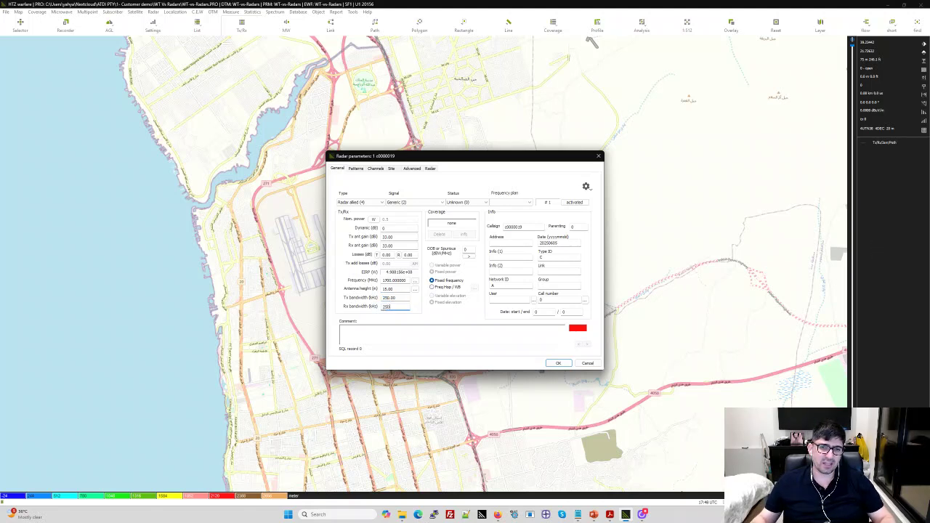
pyautogui.doubleClick(527, 225)
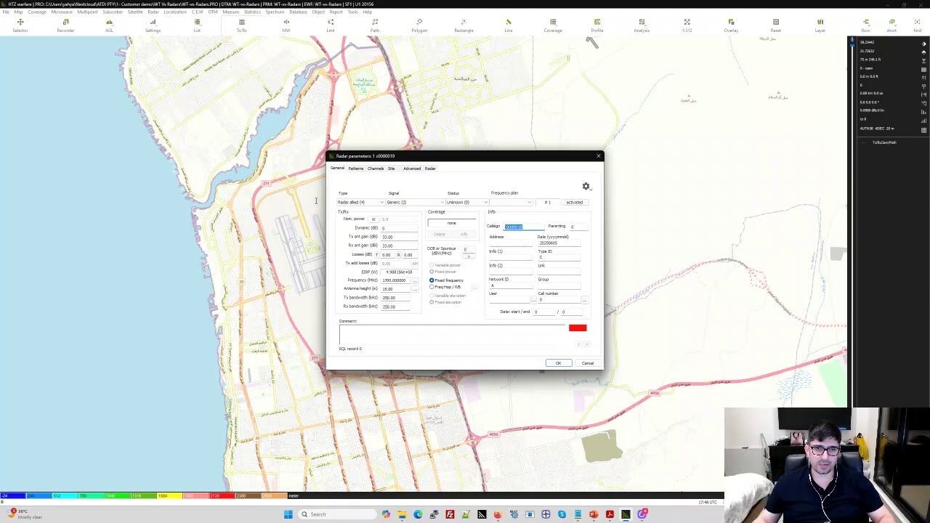
pyautogui.write('Radar')
# Step: Review the radar's antenna patterns and radar parameters, set its extended radius and step to 200 km in the site parameters, and confirm
pyautogui.doubleClick(399, 288)
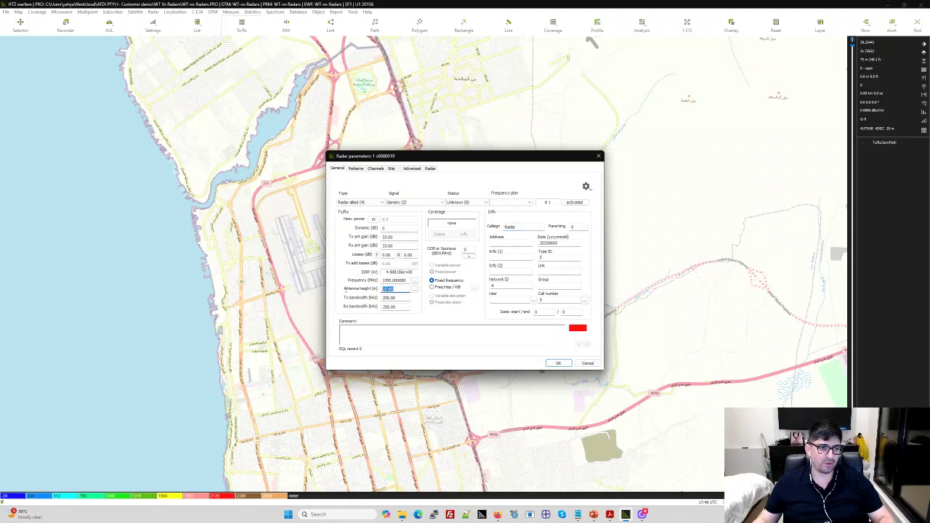
pyautogui.click(356, 169)
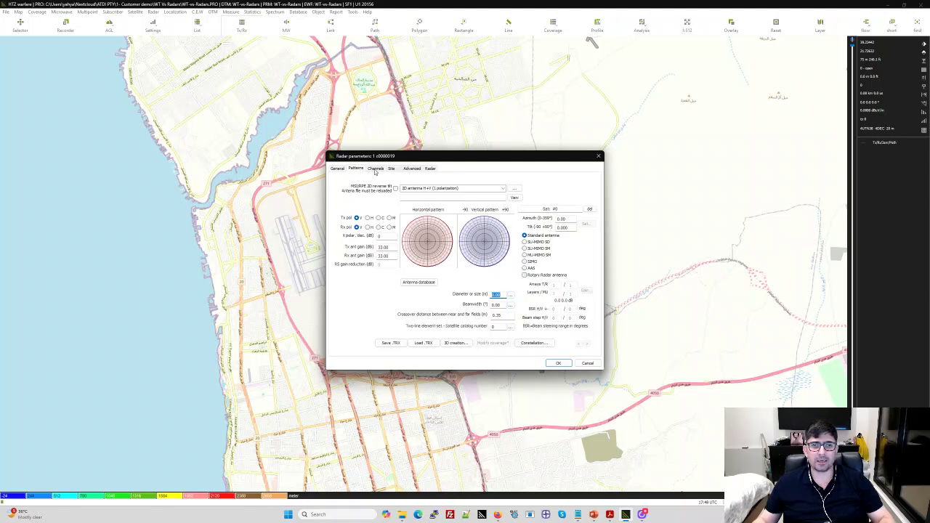
pyautogui.click(376, 169)
pyautogui.click(431, 168)
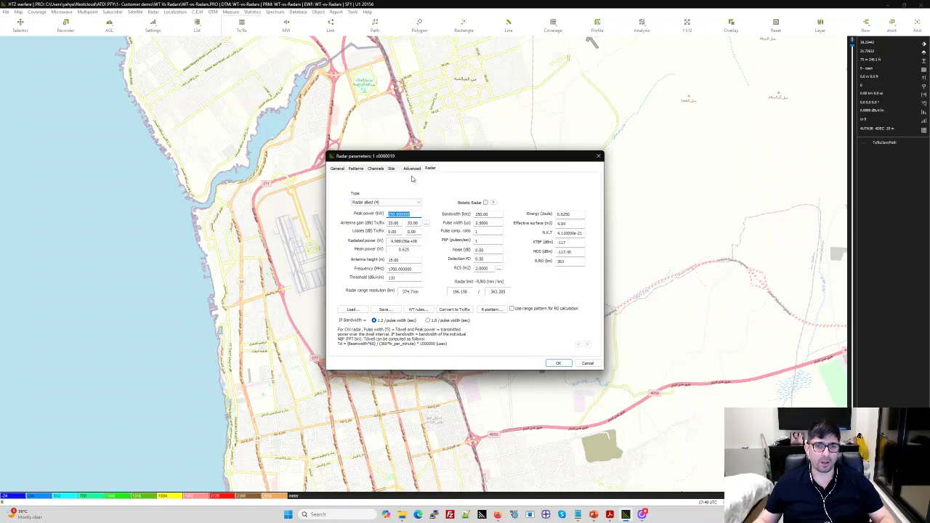
pyautogui.click(391, 169)
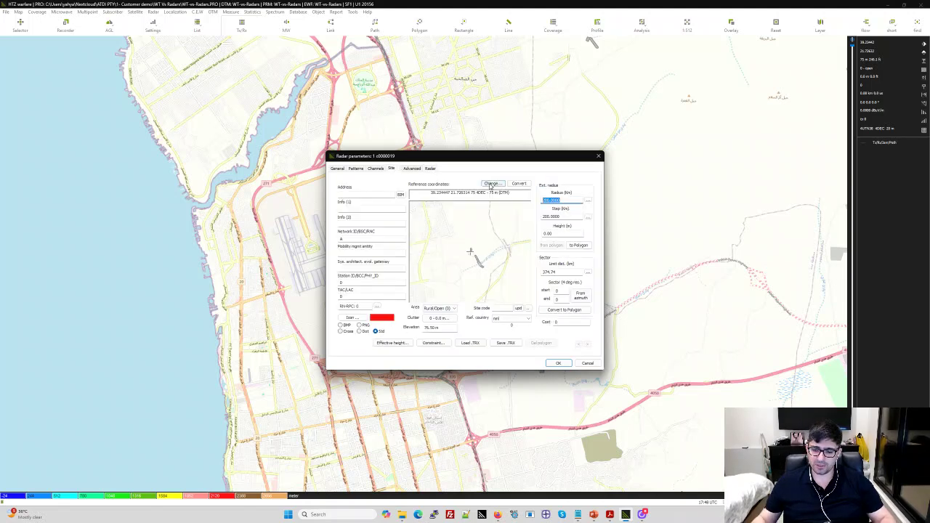
pyautogui.press('Tab')
pyautogui.write('200')
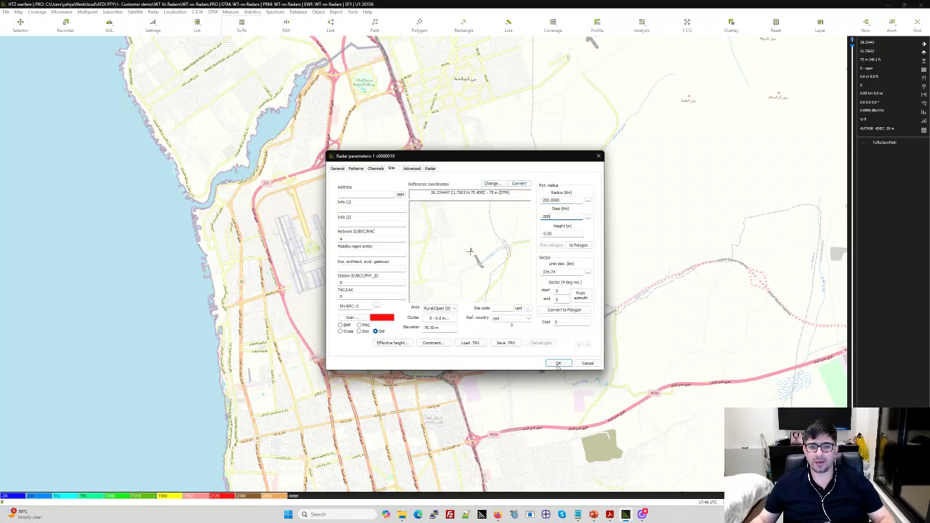
pyautogui.press('Return')
# Step: Check the object properties for how the zone around stations is displayed, and close them without changes
pyautogui.scroll(-5, 361, 173)
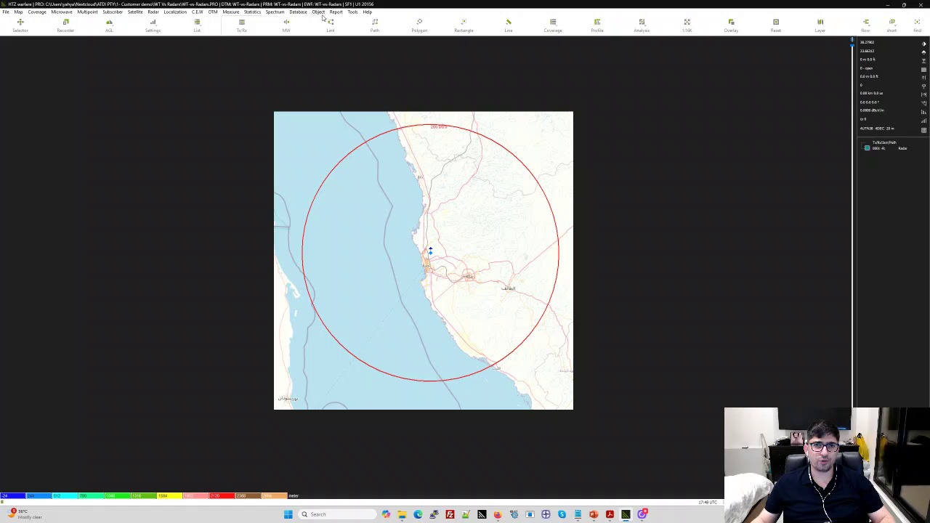
pyautogui.click(320, 12)
pyautogui.click(333, 25)
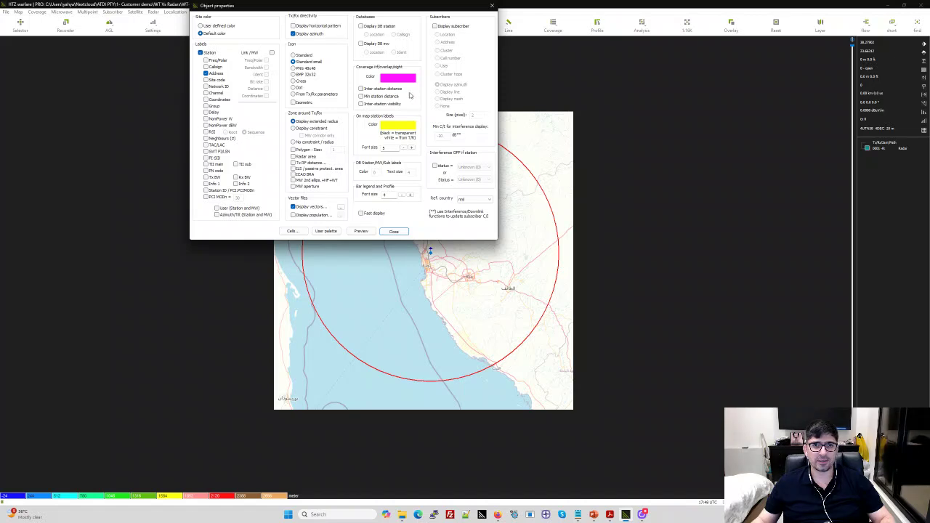
pyautogui.click(394, 231)
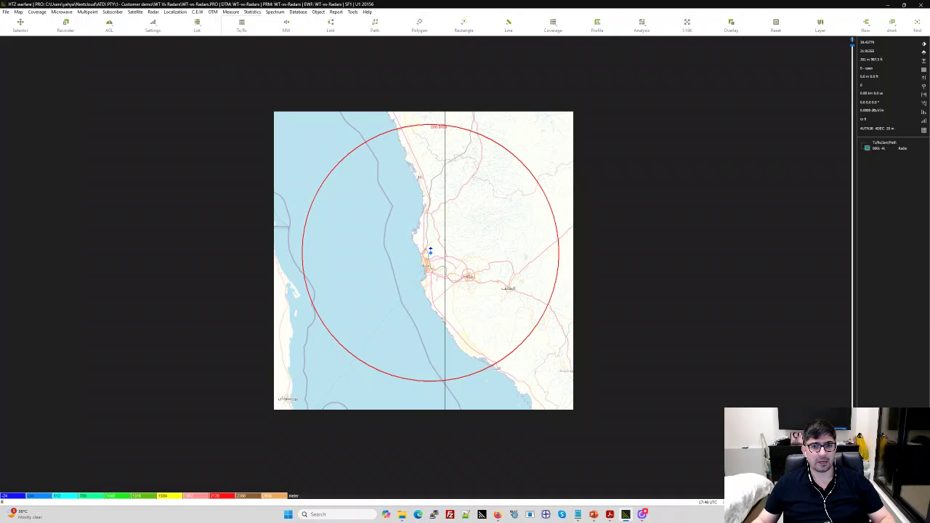
# Step: Start the PSR/SSR safeguarding range calculation for the radar station and move its parameter dialog clear of the station
pyautogui.scroll(2, 445, 181)
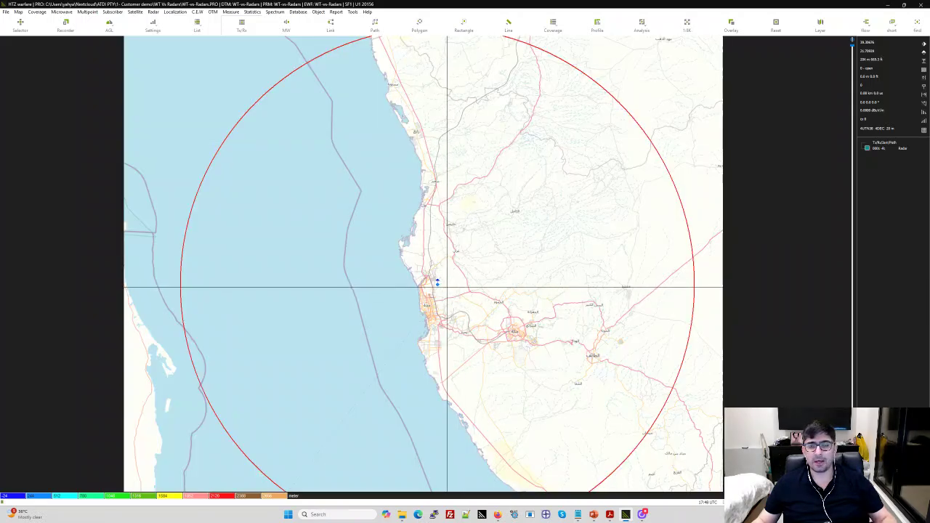
pyautogui.scroll(2, 443, 291)
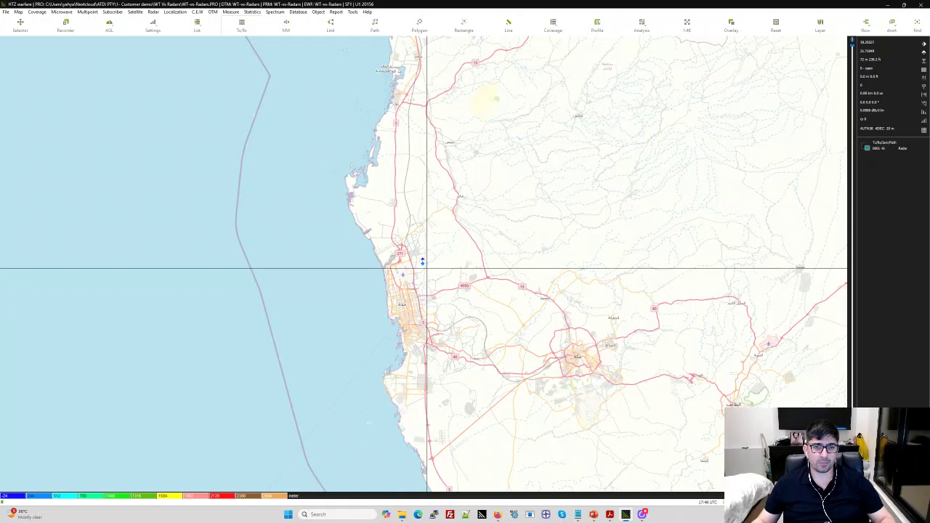
pyautogui.rightClick(425, 267)
pyautogui.click(458, 270)
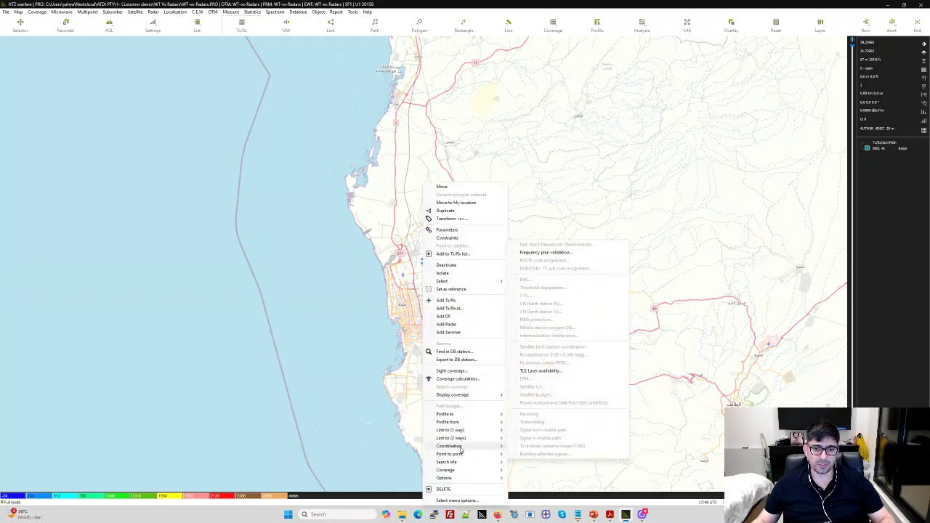
pyautogui.moveTo(465, 446)
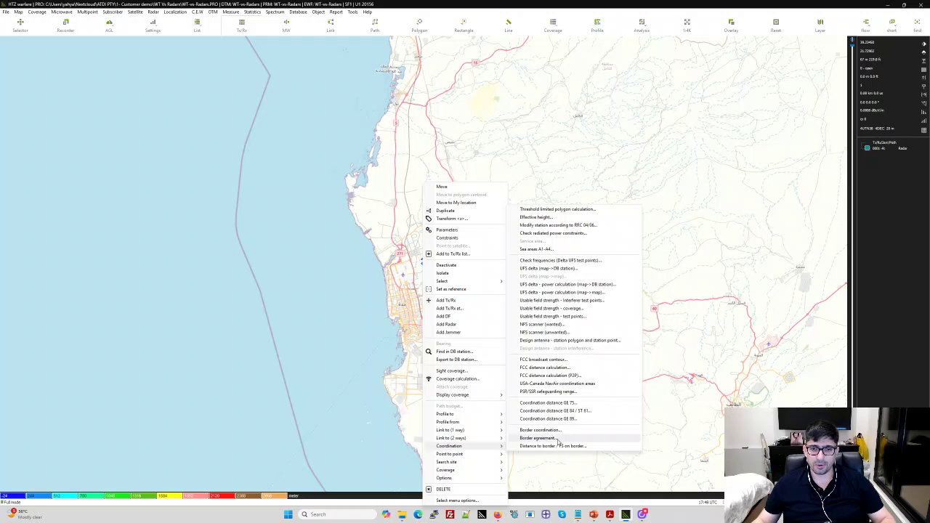
pyautogui.click(579, 394)
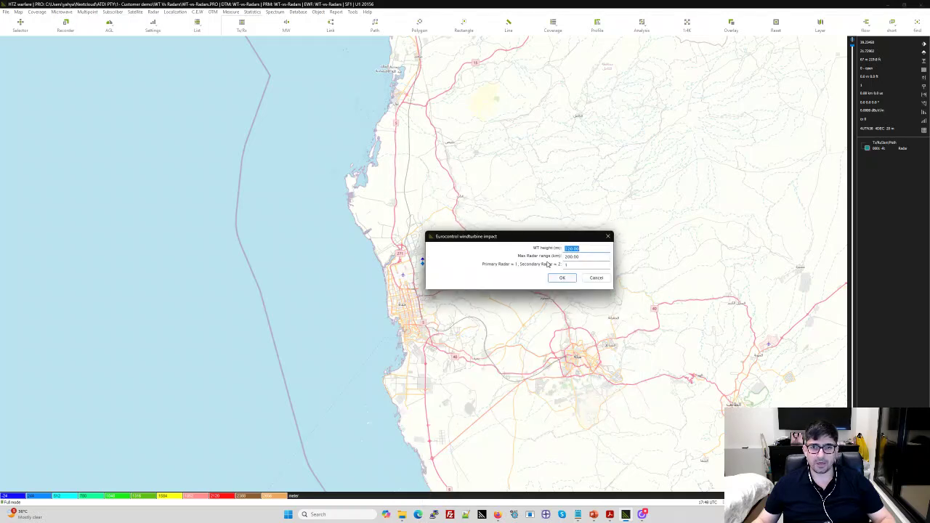
pyautogui.moveTo(539, 237); pyautogui.dragTo(402, 168)
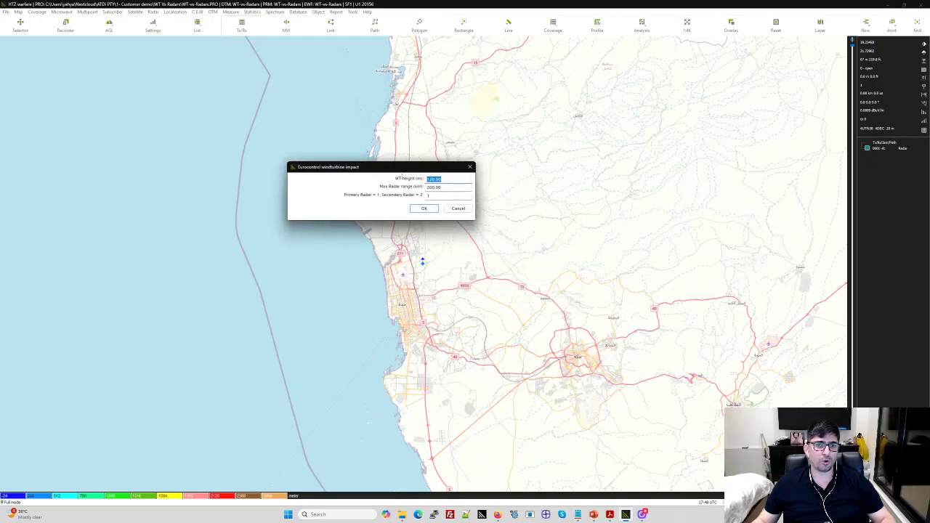
# Step: Switch to the PowerPoint presentation "Impact of Wind turbines" and examine the important parameters listed on slide 3
pyautogui.hotkey('alt', 'Tab')
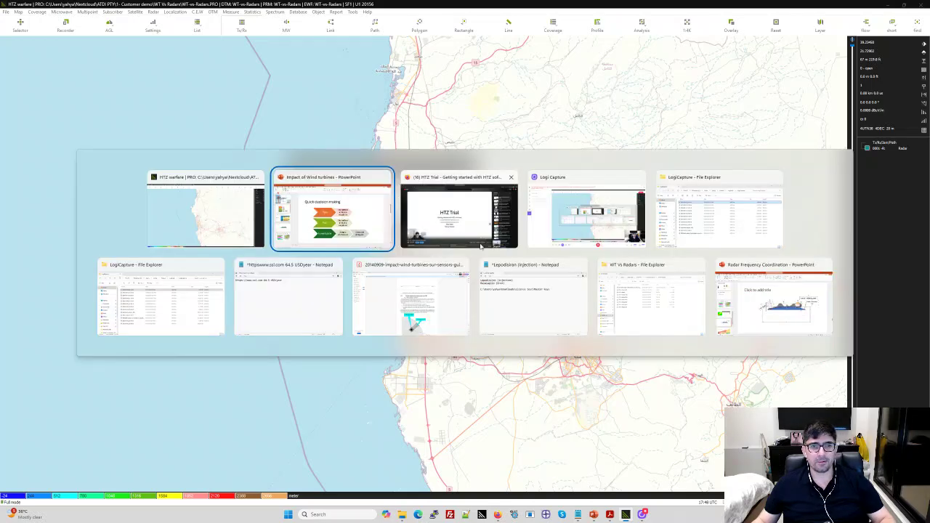
pyautogui.click(93, 274)
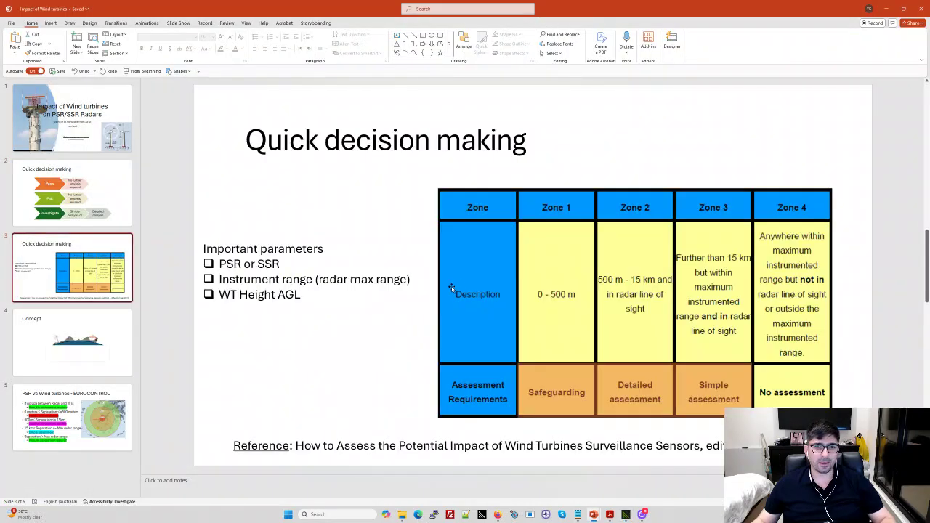
pyautogui.click(266, 285)
pyautogui.moveTo(301, 294); pyautogui.dragTo(239, 295)
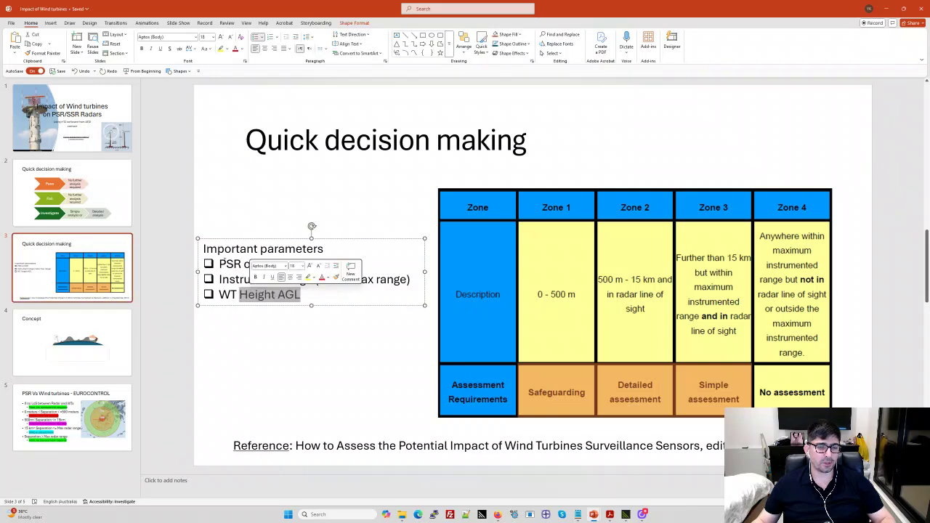
pyautogui.moveTo(218, 264); pyautogui.dragTo(296, 264)
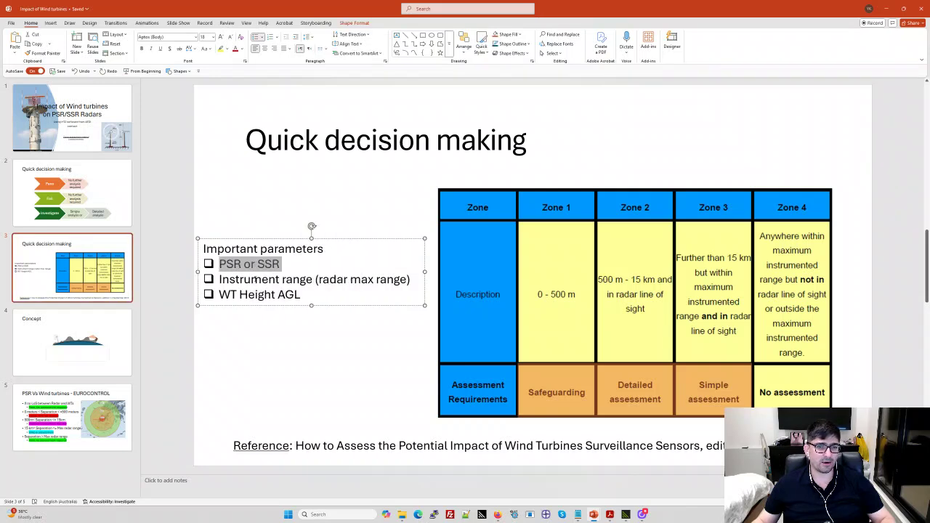
# Step: Add the bullet "Radar antenna height" below "PSR or SSR" in the important parameters list on slide 3
pyautogui.click(287, 265)
pyautogui.press('Return')
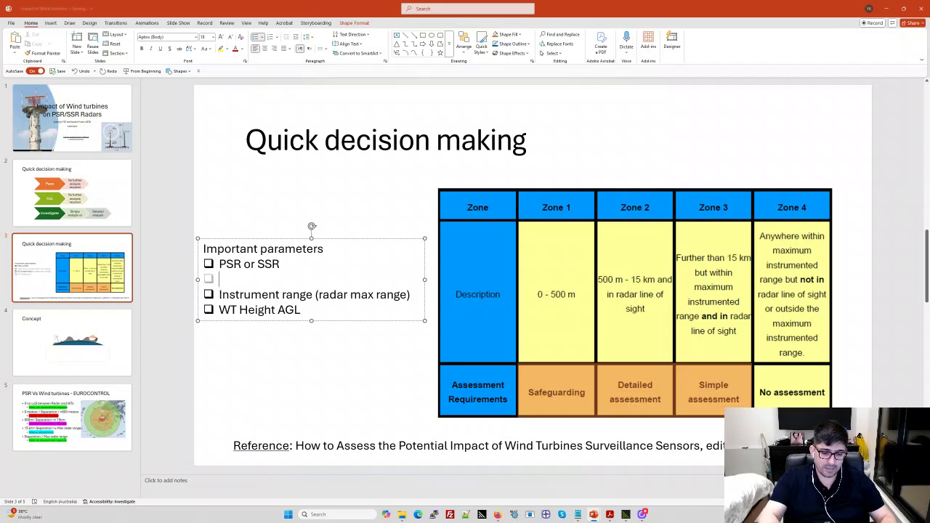
pyautogui.write('Radr ant')
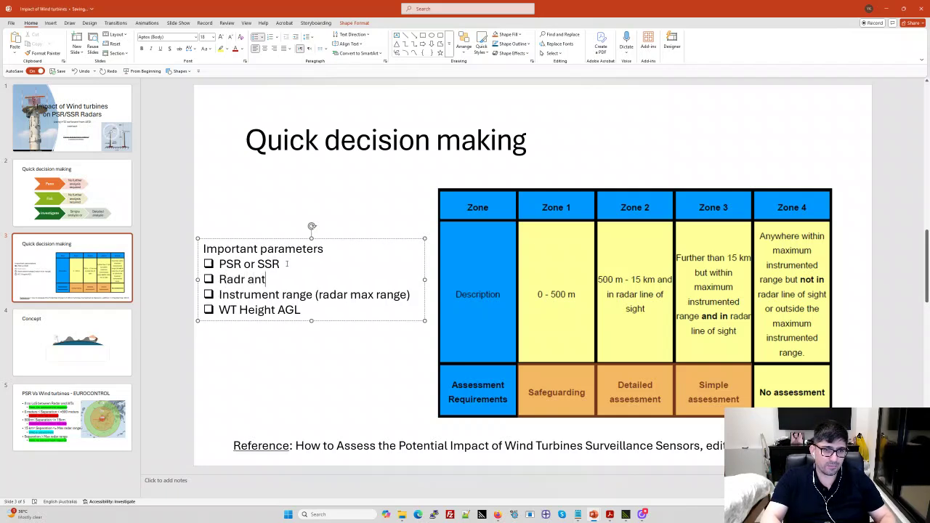
pyautogui.press('BackSpace')
pyautogui.press('BackSpace')
pyautogui.press('BackSpace')
pyautogui.press('BackSpace')
pyautogui.press('BackSpace')
pyautogui.write('ar ant')
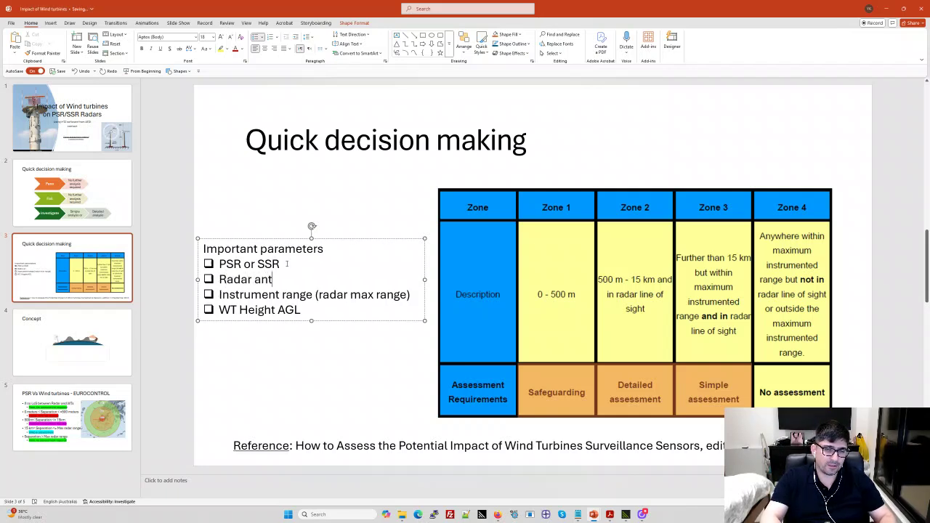
pyautogui.write('enna height')
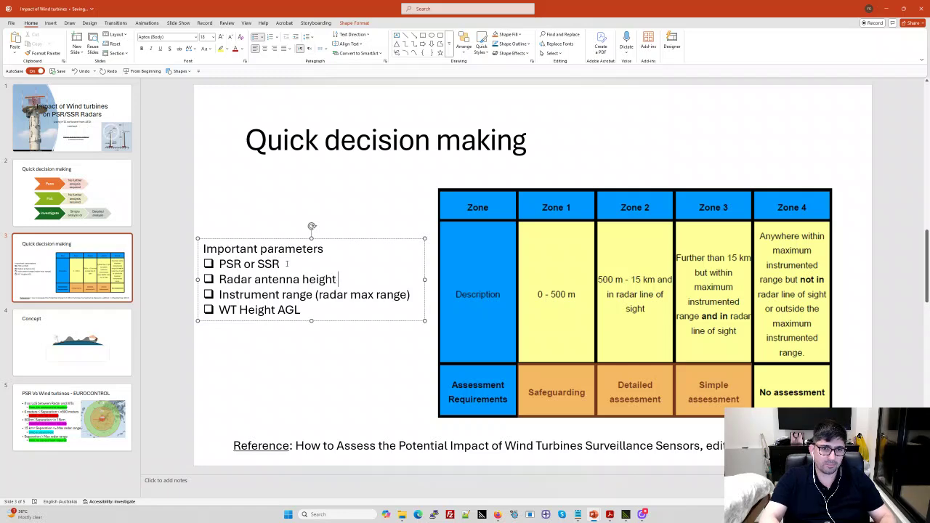
# Step: Switch to HTZ warfare and run the Eurocontrol wind turbine impact calculation with WT height 120 m, max radar range 200 km and primary radar type 1
pyautogui.hotkey('alt', 'Tab')
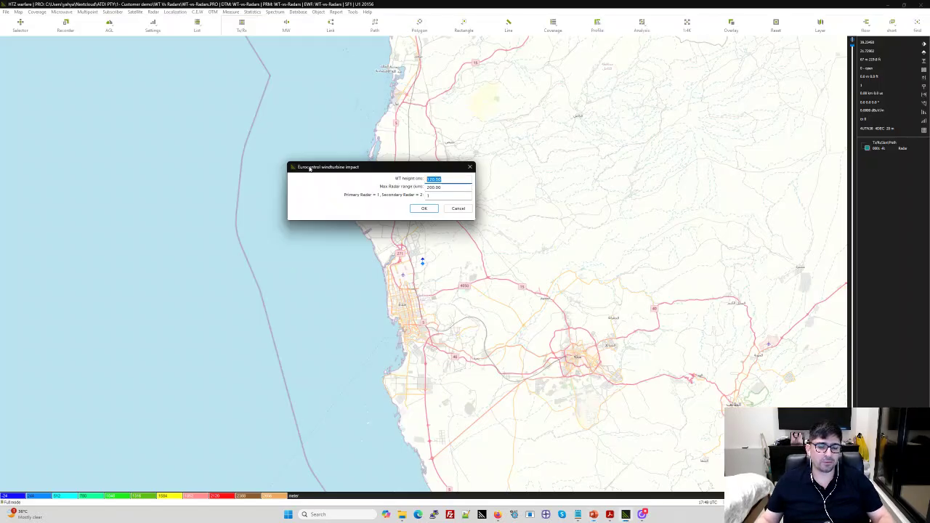
pyautogui.write('1')
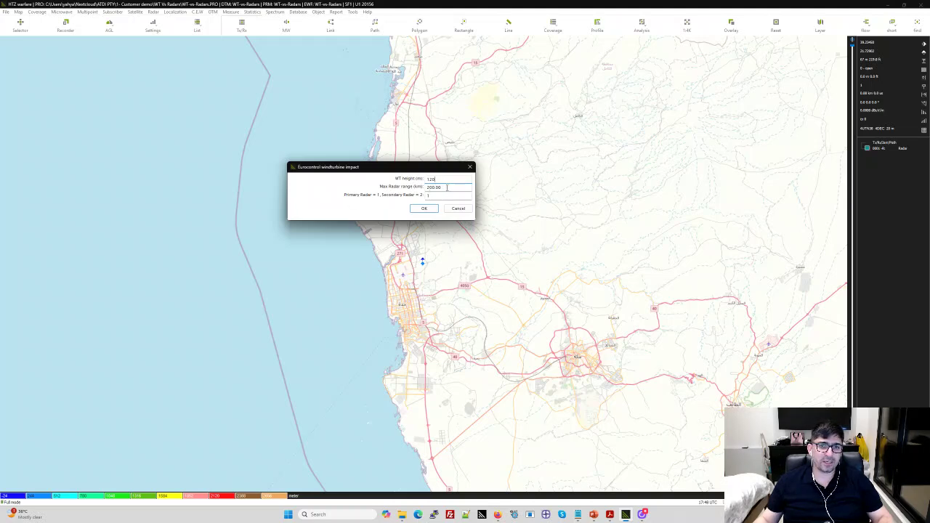
pyautogui.press('Tab')
pyautogui.moveTo(400, 171); pyautogui.dragTo(422, 190)
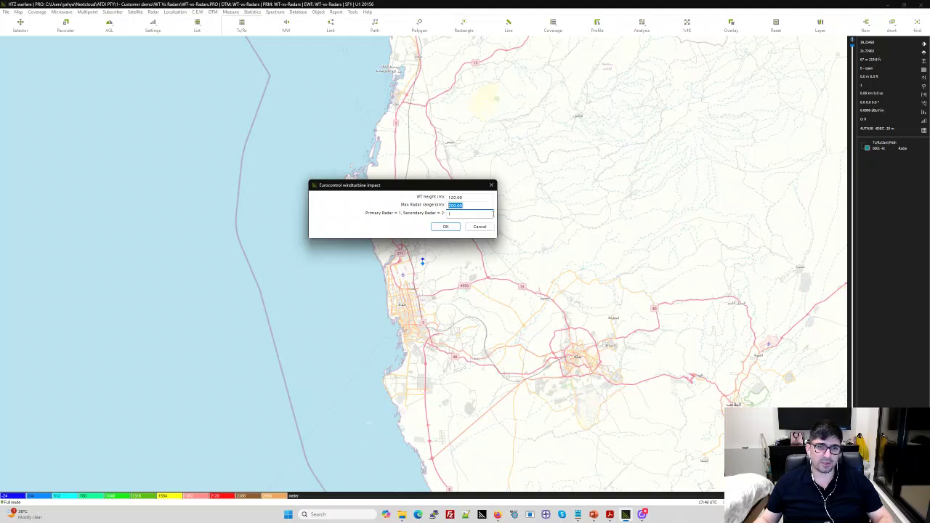
pyautogui.press('Tab')
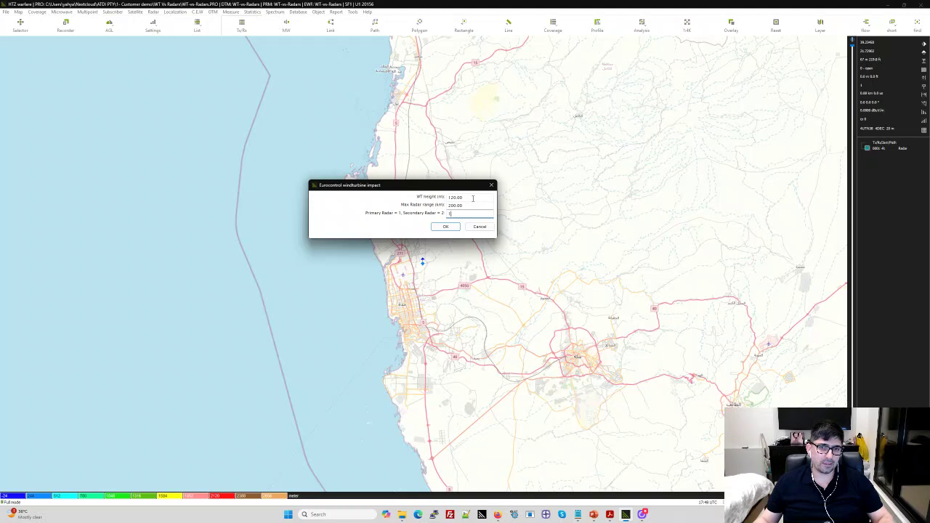
pyautogui.hotkey('shift', 'Tab')
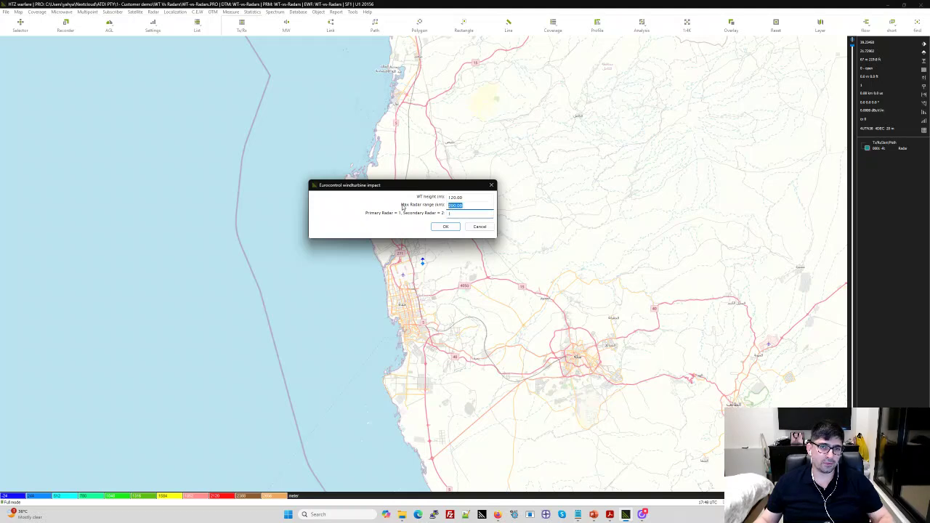
pyautogui.click(449, 227)
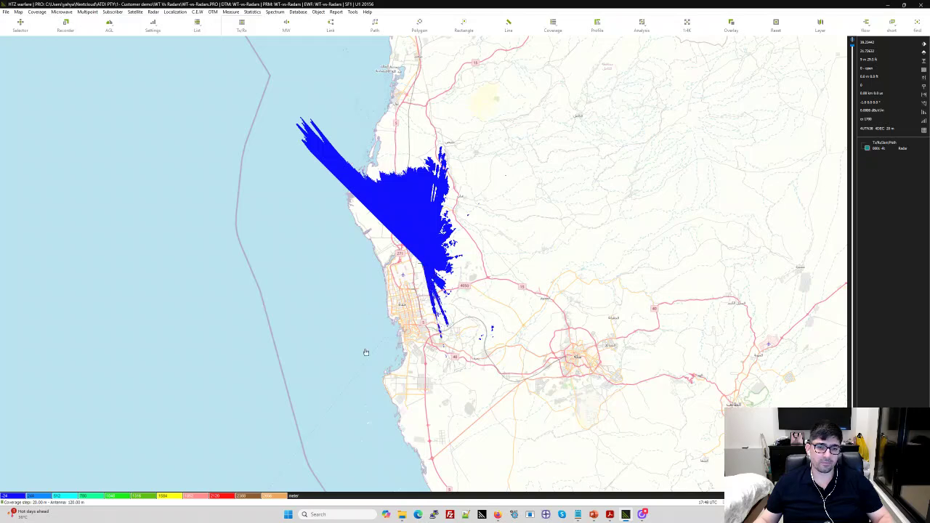
# Step: Switch to PowerPoint, review the EUROCONTROL separation rules on slide 5, and return to the zone table on slide 3
pyautogui.hotkey('alt', 'Tab')
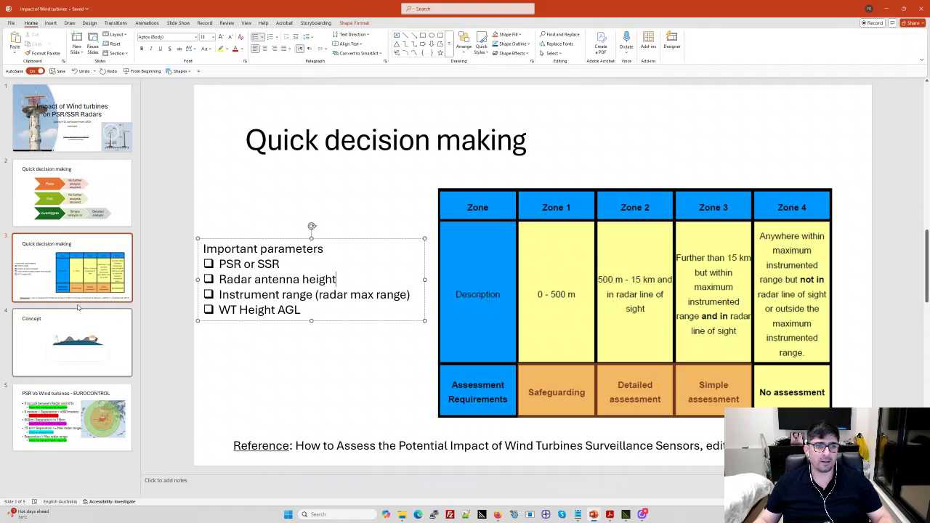
pyautogui.click(73, 416)
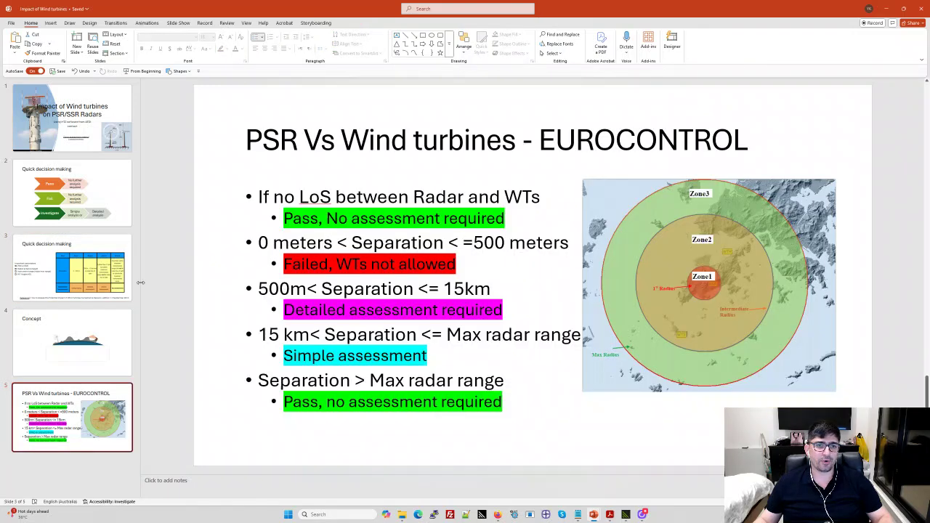
pyautogui.press('Up')
pyautogui.press('Up')
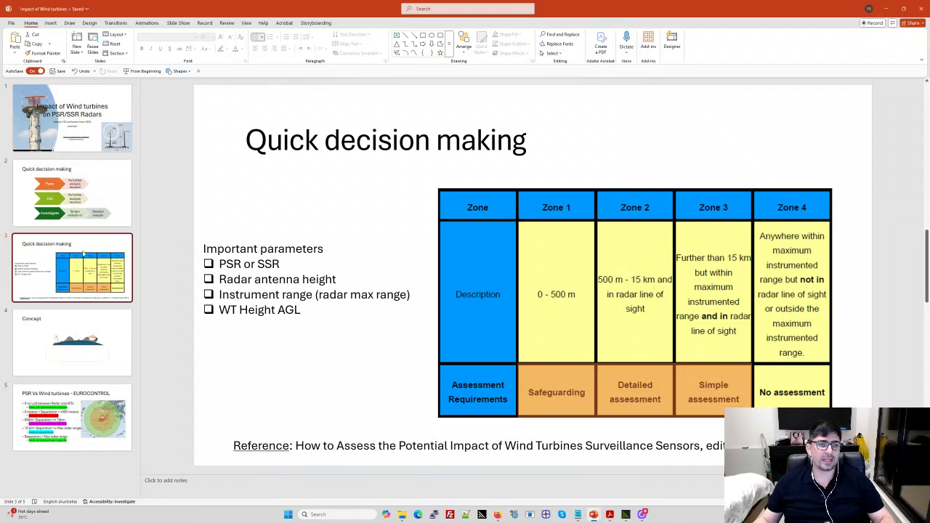
# Step: Switch to HTZ warfare, examine the calculated zones around the radar, and compare the innermost one with Zone 1 in the PowerPoint table
pyautogui.hotkey('alt', 'Tab')
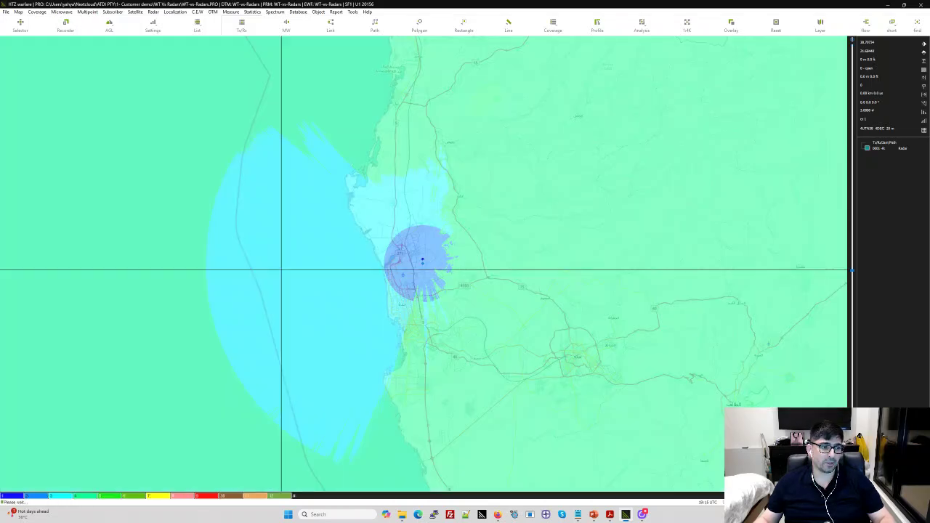
pyautogui.scroll(-1, 451, 269)
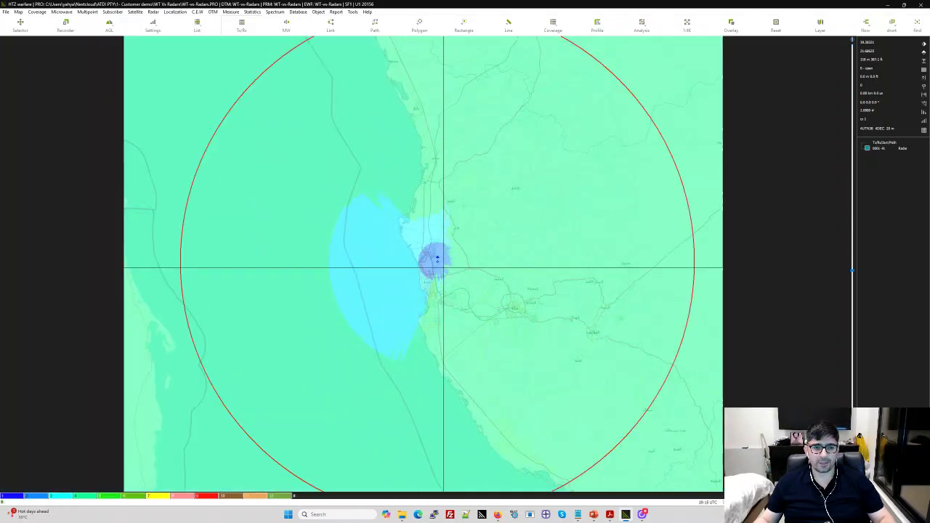
pyautogui.scroll(3, 443, 269)
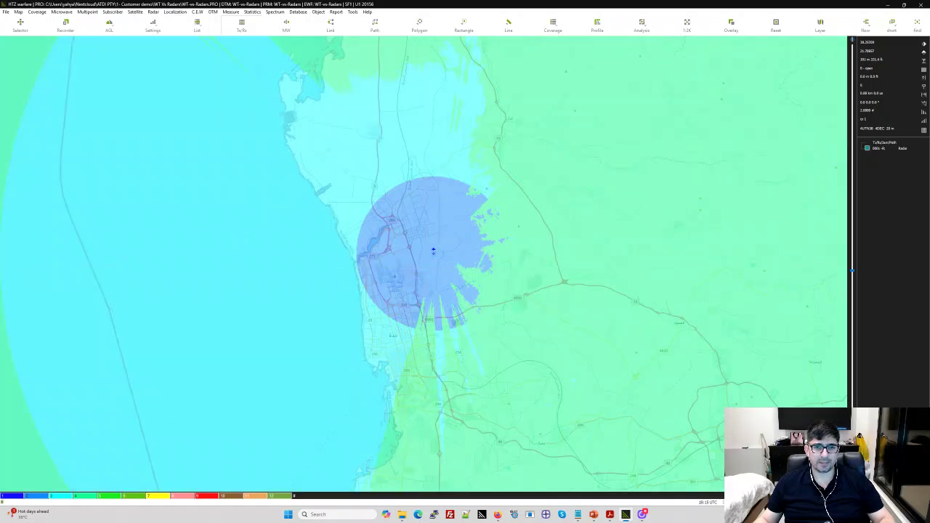
pyautogui.scroll(3, 435, 251)
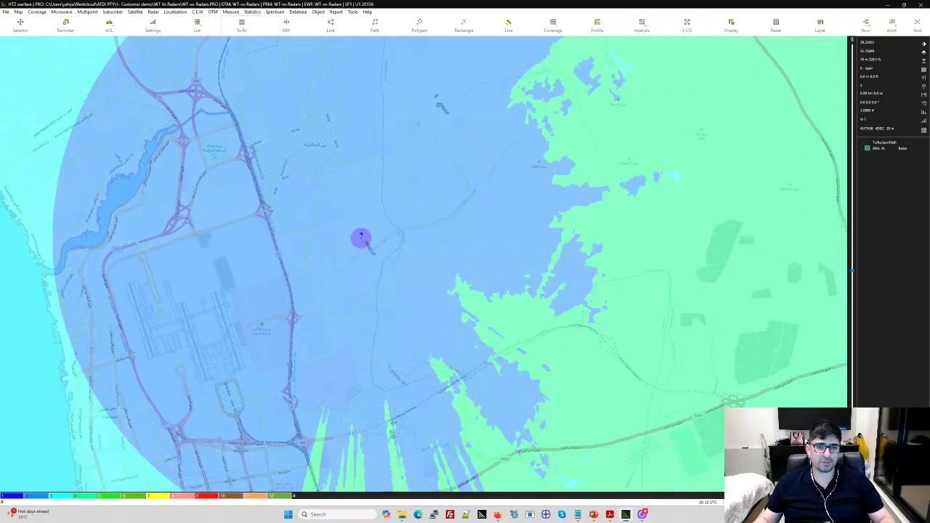
pyautogui.scroll(2, 361, 237)
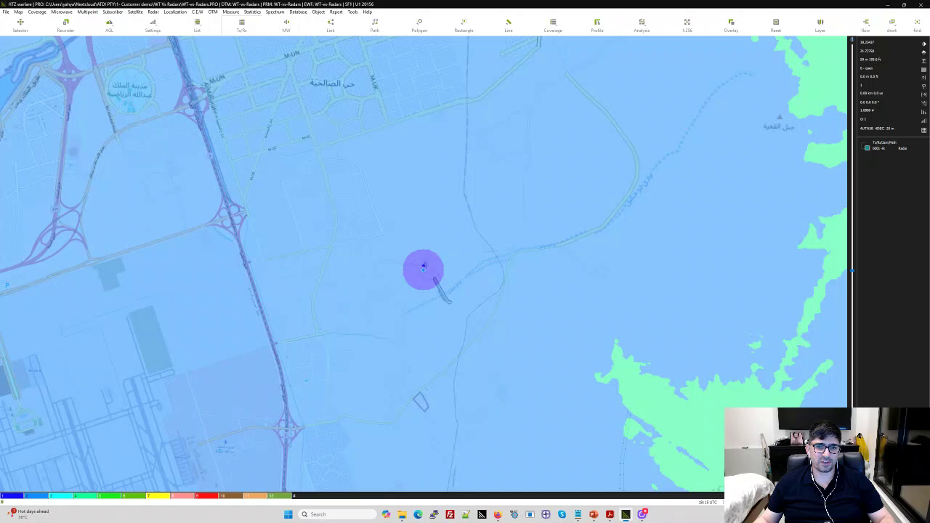
pyautogui.scroll(2, 317, 220)
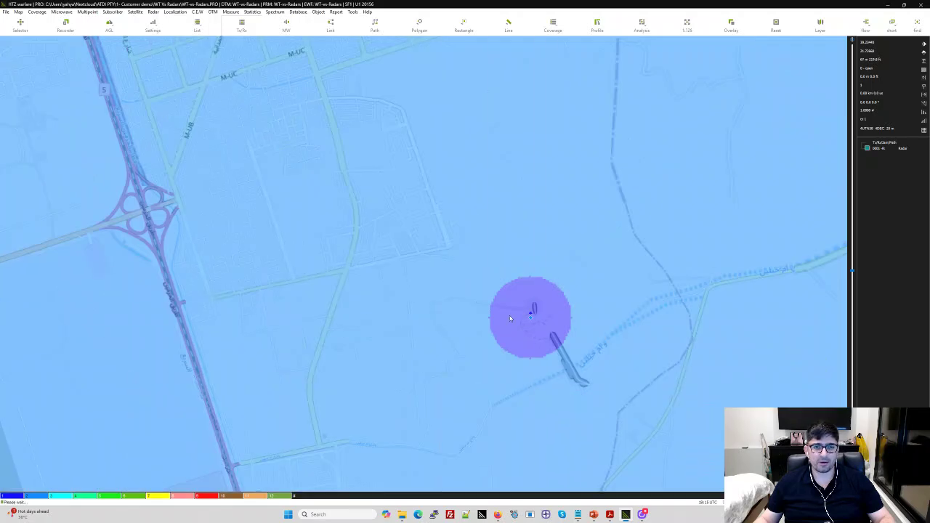
pyautogui.hotkey('alt', 'Tab')
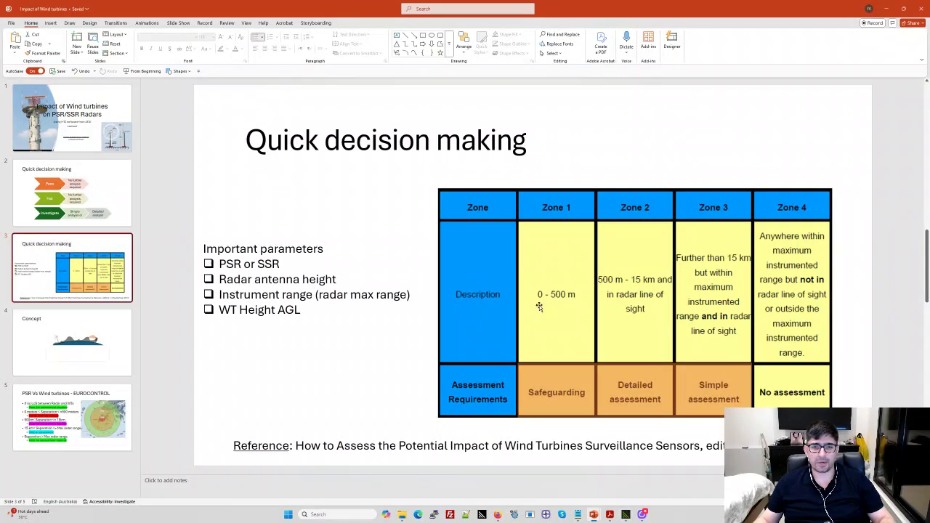
# Step: Switch back to HTZ warfare and set the first palette entry to value 1, label "Zone 1 (reject)" and colour red
pyautogui.hotkey('alt', 'Tab')
pyautogui.click(216, 500)
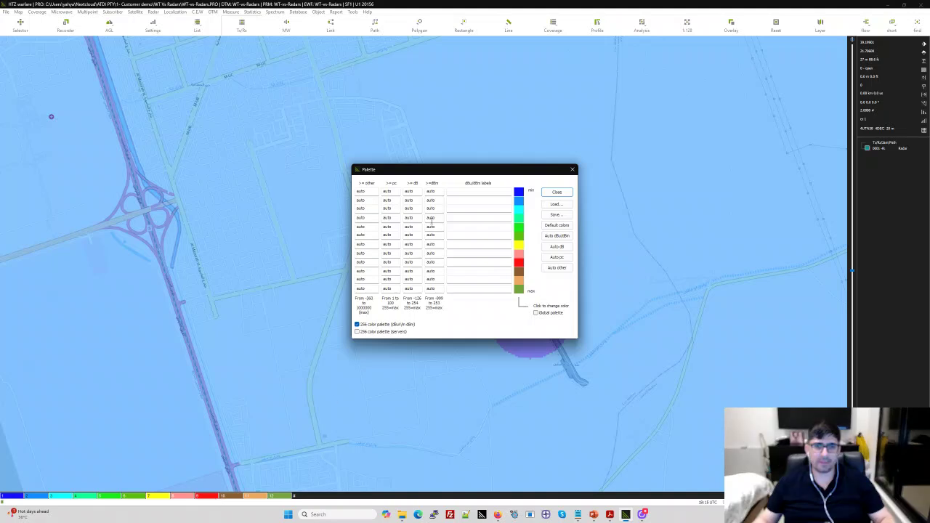
pyautogui.click(371, 193)
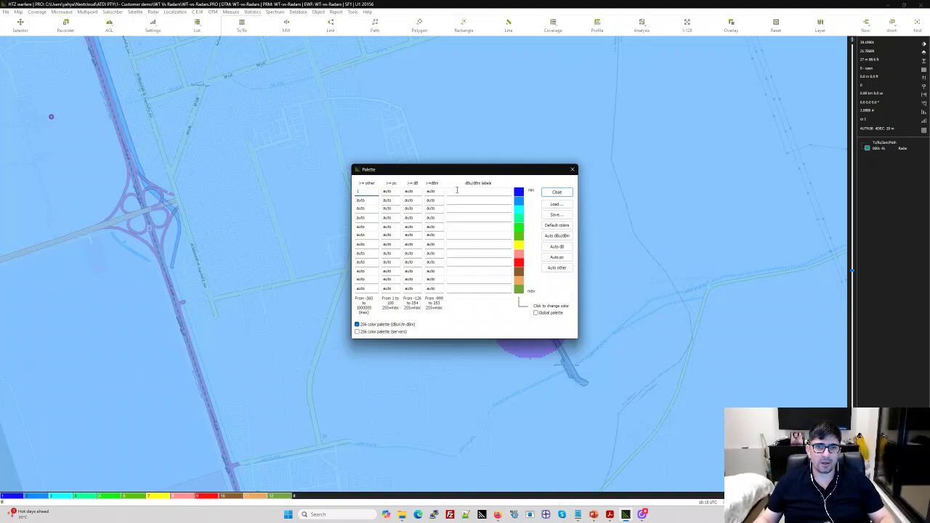
pyautogui.click(457, 191)
pyautogui.write('Zone 1')
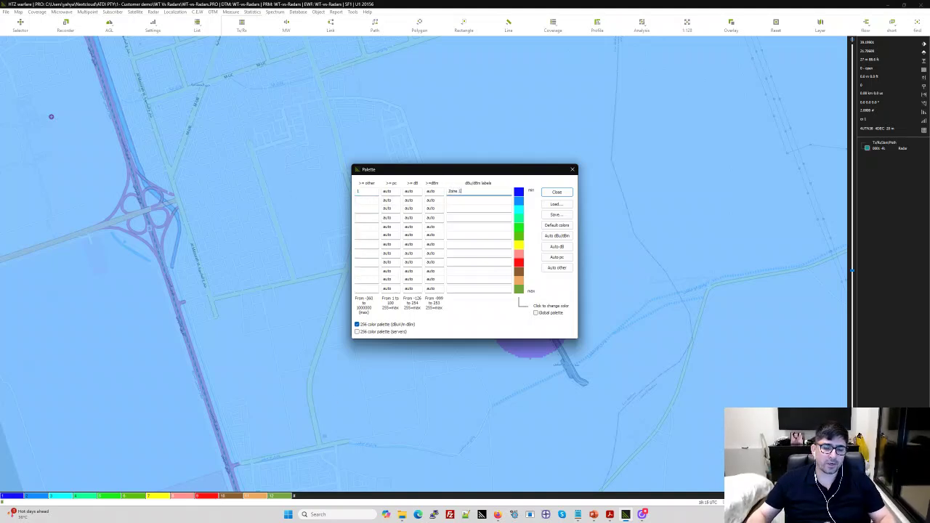
pyautogui.write(' (rejec')
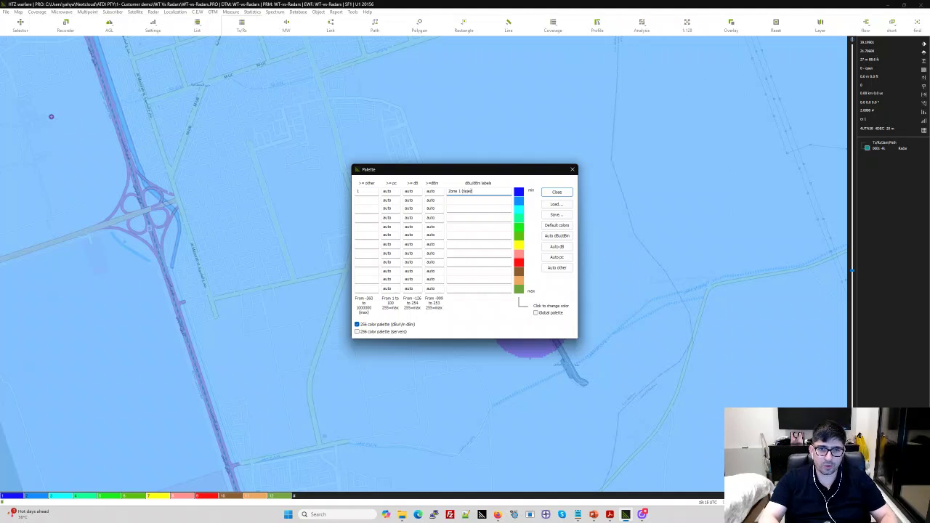
pyautogui.write('t)')
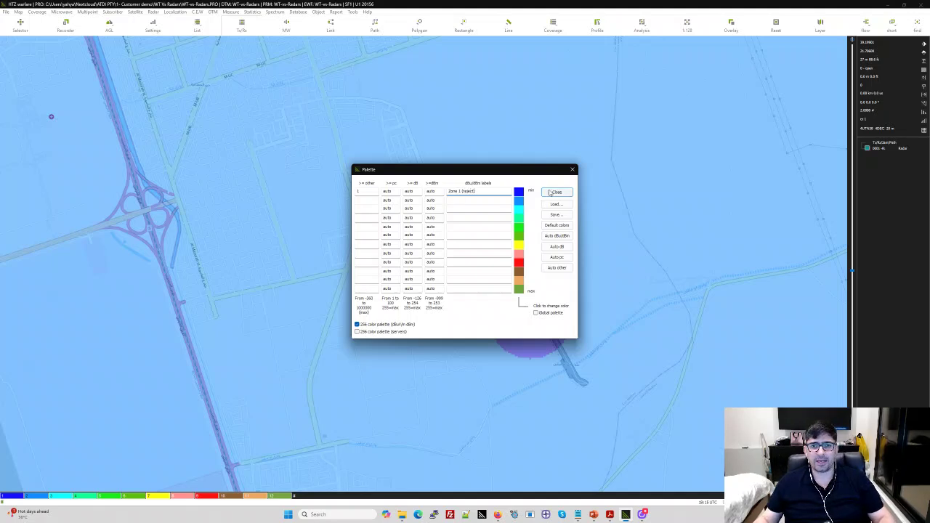
pyautogui.click(520, 194)
pyautogui.click(545, 197)
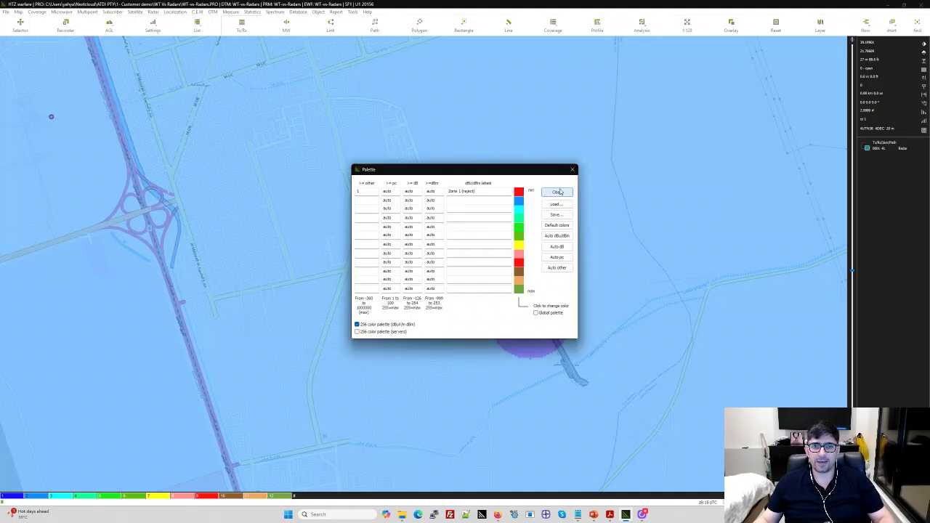
pyautogui.click(558, 194)
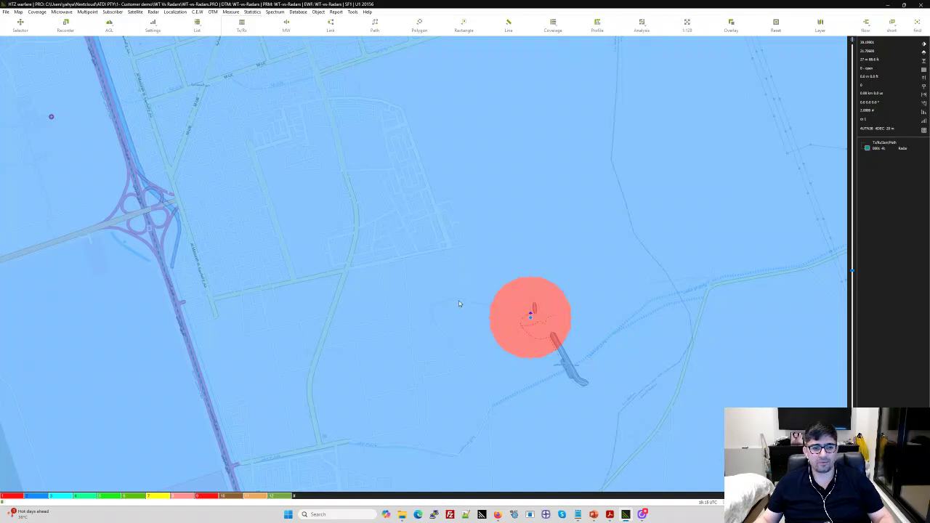
# Step: Check the Zone 2 distance and assessment requirement in the PowerPoint table on slide 3, and return to HTZ warfare
pyautogui.scroll(-2, 429, 279)
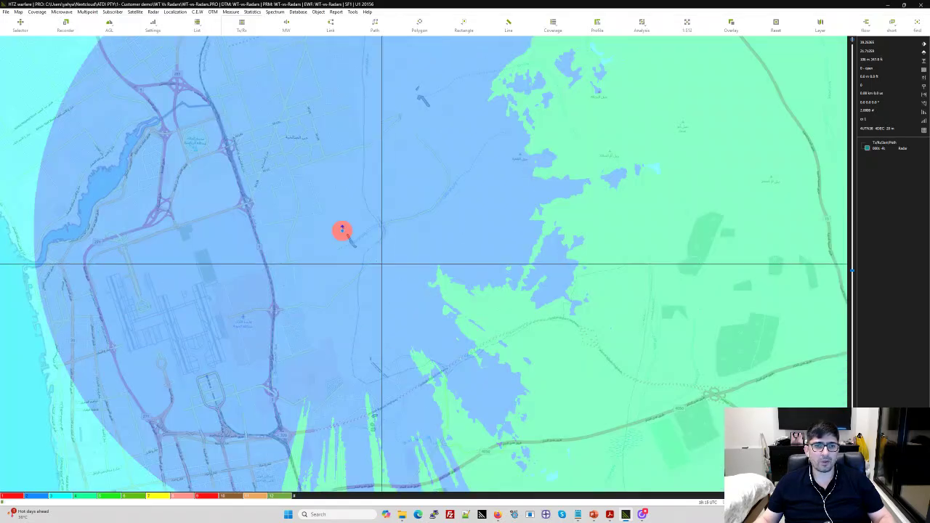
pyautogui.hotkey('alt', 'Tab')
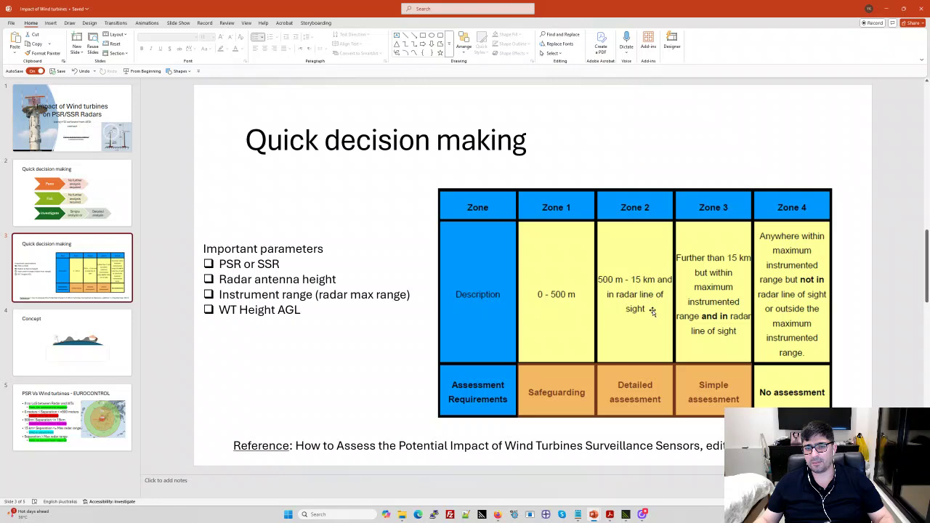
pyautogui.hotkey('alt', 'Tab')
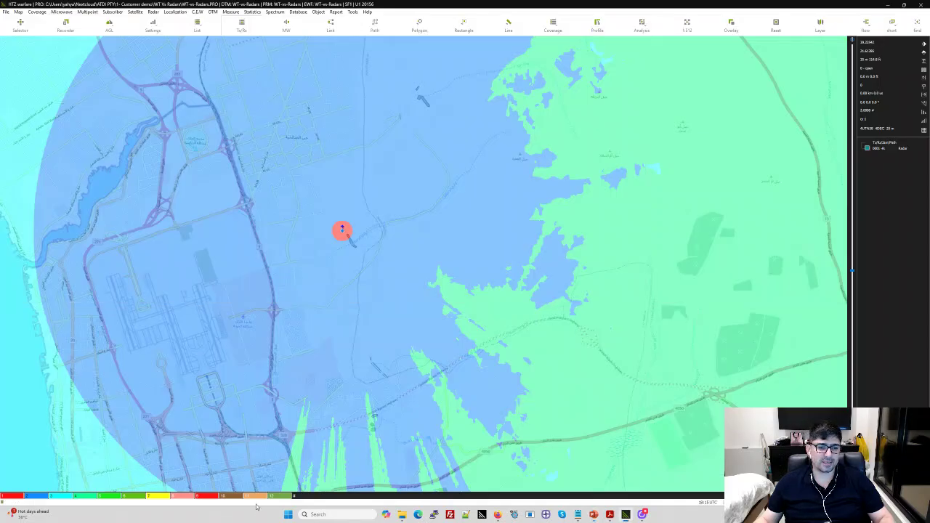
# Step: Set the second palette entry to value 2, label "Zone 2(Detailed assessment)" and colour yellow
pyautogui.click(259, 497)
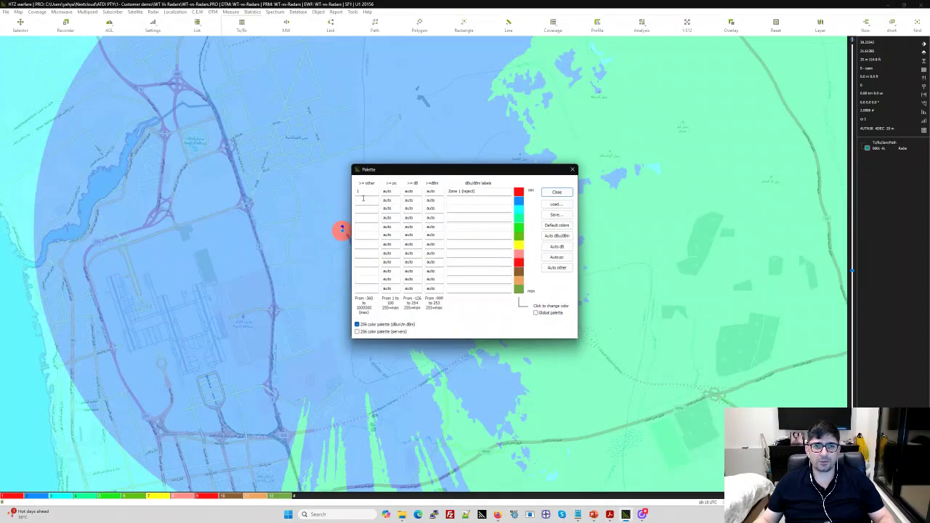
pyautogui.click(465, 201)
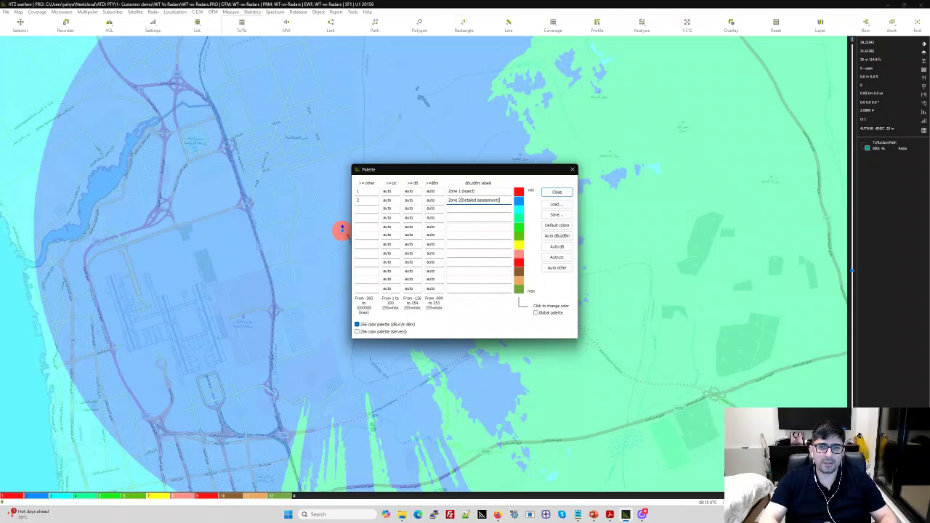
pyautogui.press('BackSpace')
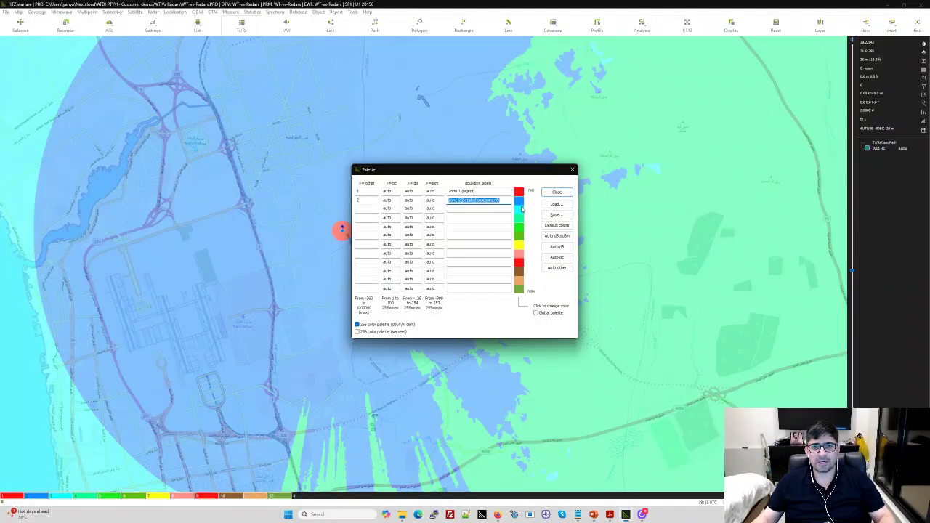
pyautogui.click(522, 210)
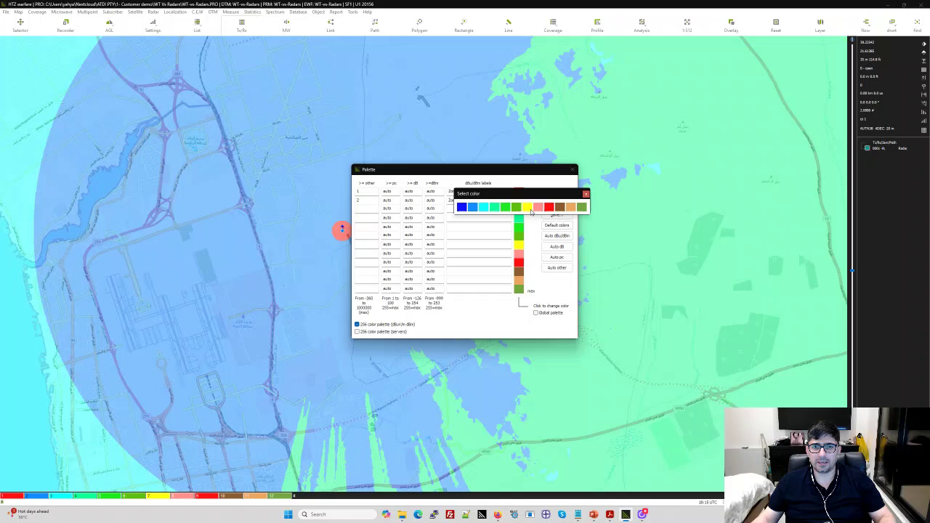
pyautogui.click(527, 210)
pyautogui.click(561, 194)
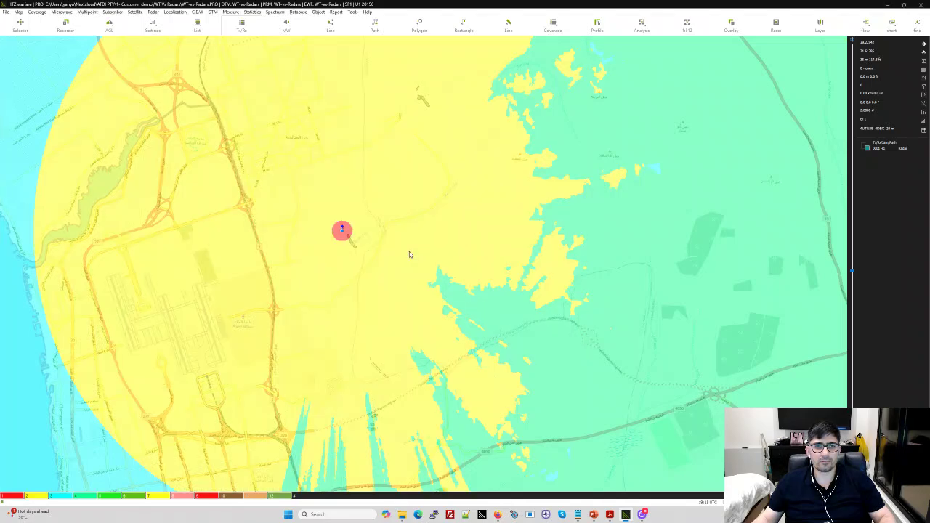
# Step: Examine the extent of the yellow Zone 2 area and measure the distance from the radar to its western outer edge
pyautogui.scroll(-2, 409, 251)
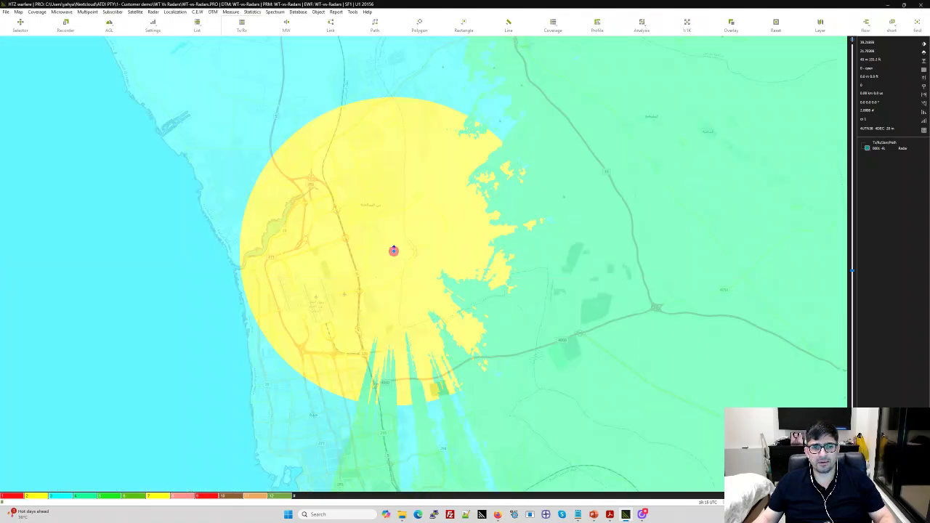
pyautogui.scroll(-2, 428, 251)
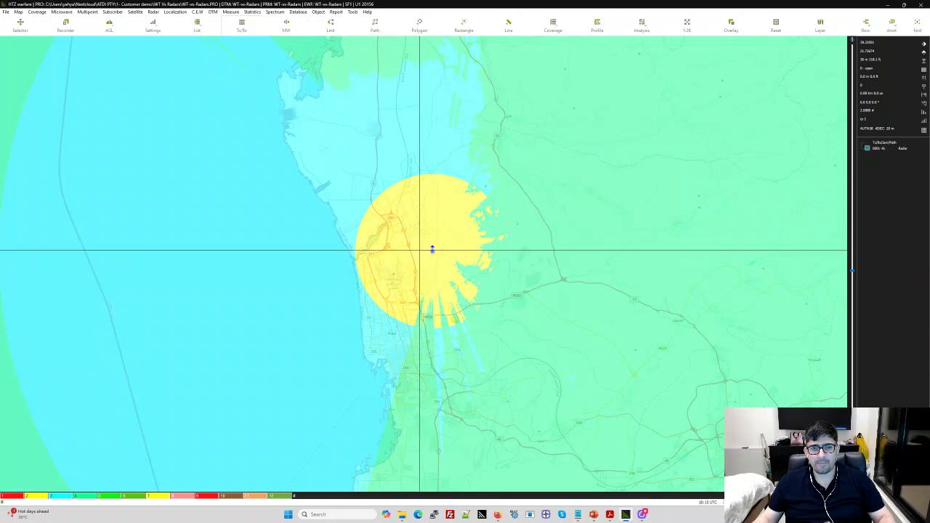
pyautogui.scroll(4, 437, 262)
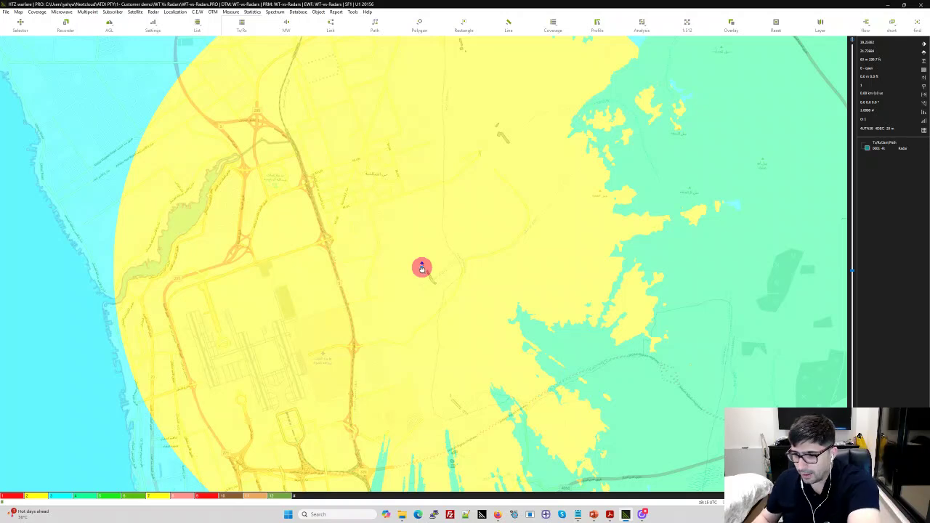
pyautogui.press('XF86AudioLowerVolume')
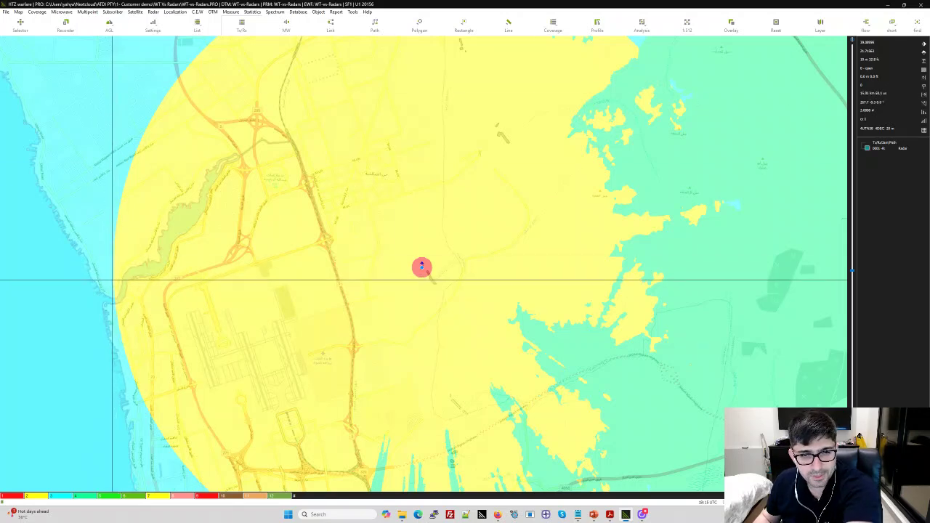
# Step: Examine the Zone 2 area's edge east of the radar and the cyan Zone 3 area surrounding it
pyautogui.scroll(-1, 112, 279)
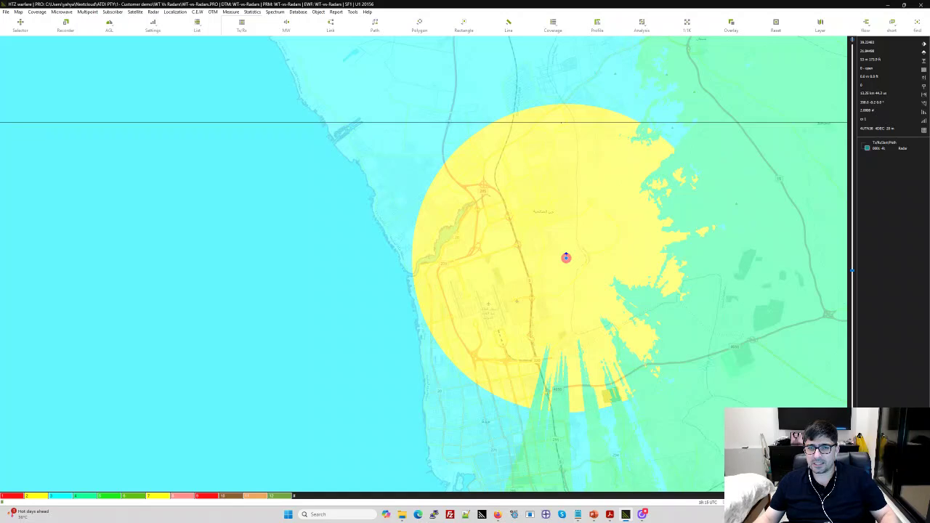
pyautogui.moveTo(413, 290); pyautogui.dragTo(205, 242)
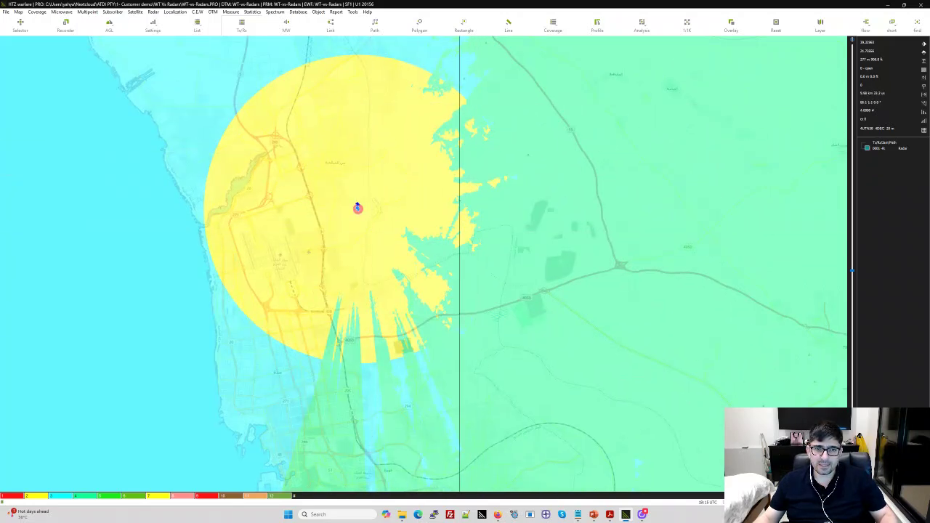
pyautogui.scroll(2, 459, 251)
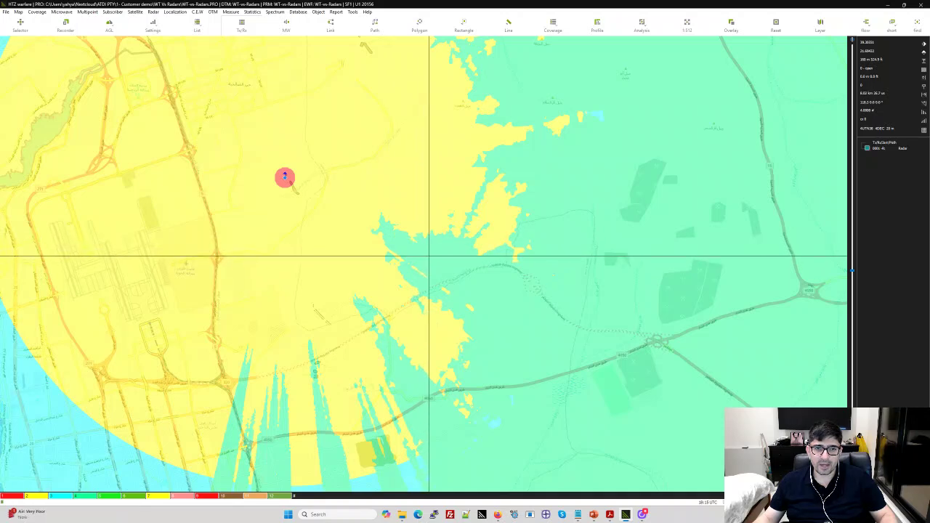
pyautogui.scroll(1, 429, 255)
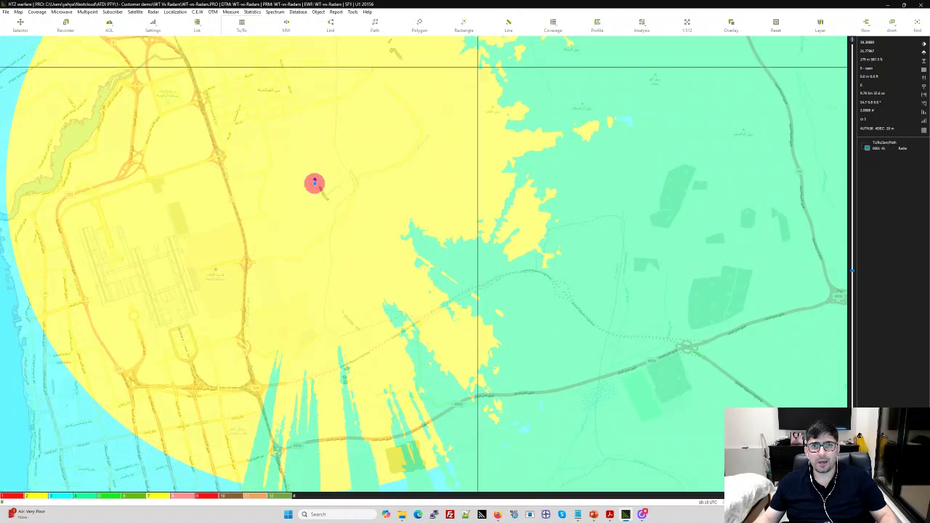
pyautogui.scroll(-2, 443, 238)
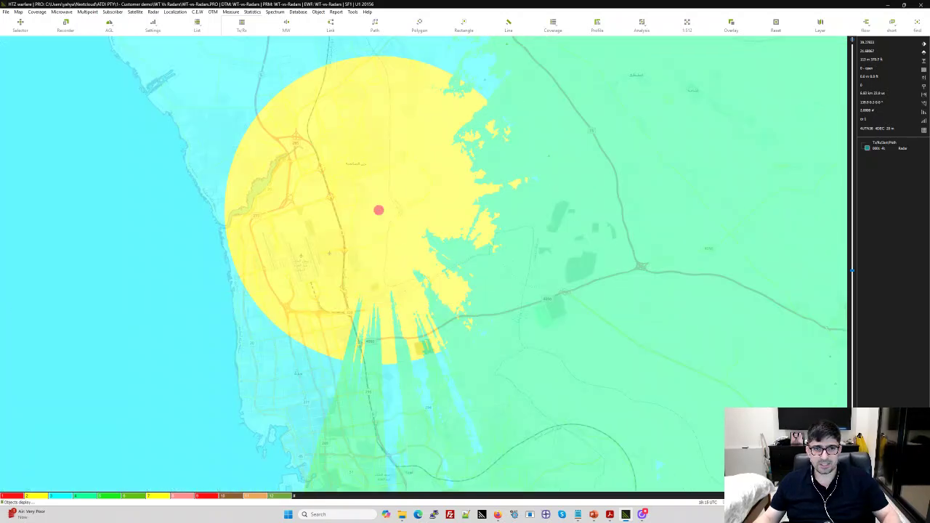
pyautogui.scroll(-4, 385, 231)
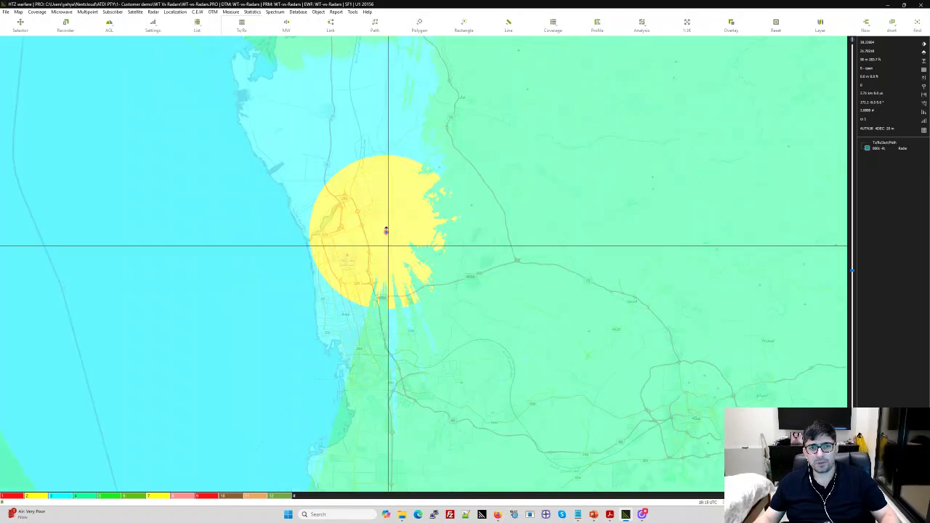
pyautogui.scroll(3, 415, 254)
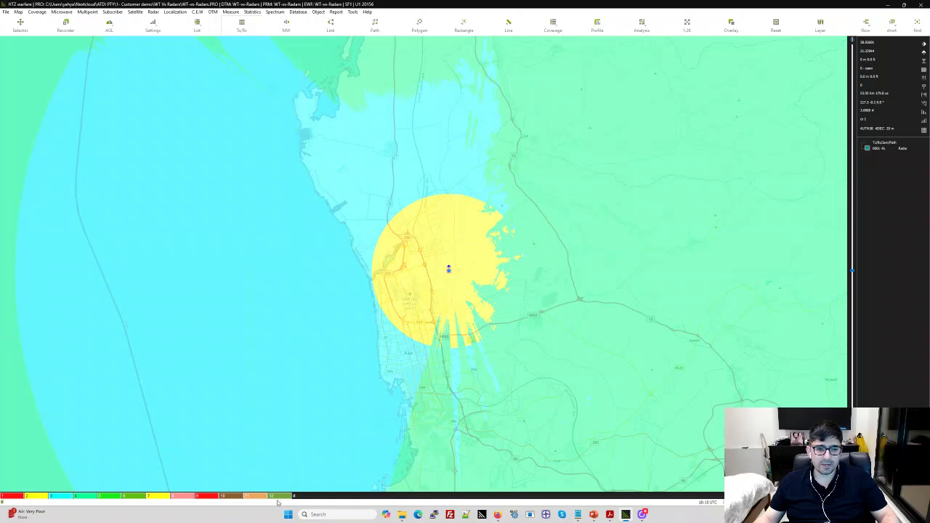
# Step: Check Zone 3 in the PowerPoint table, return to HTZ warfare, and label palette entries "Zone 3 (Simple assessment)" and "Zone 2 (Detailed assessment)"
pyautogui.hotkey('alt', 'Tab')
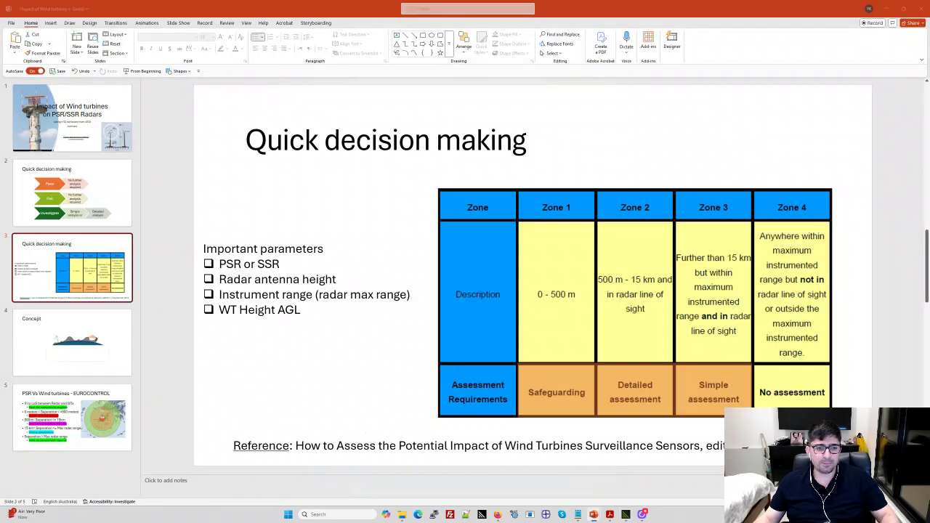
pyautogui.hotkey('alt', 'Tab')
pyautogui.click(225, 497)
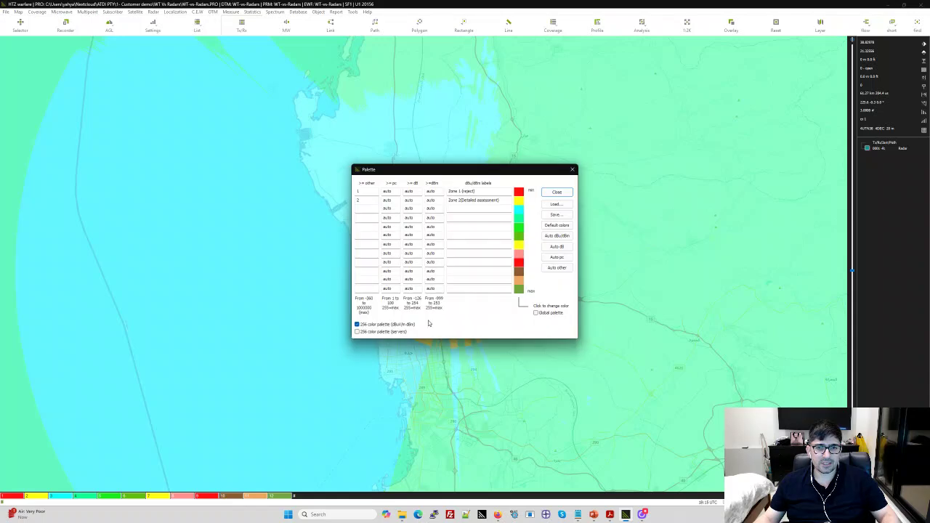
pyautogui.click(462, 208)
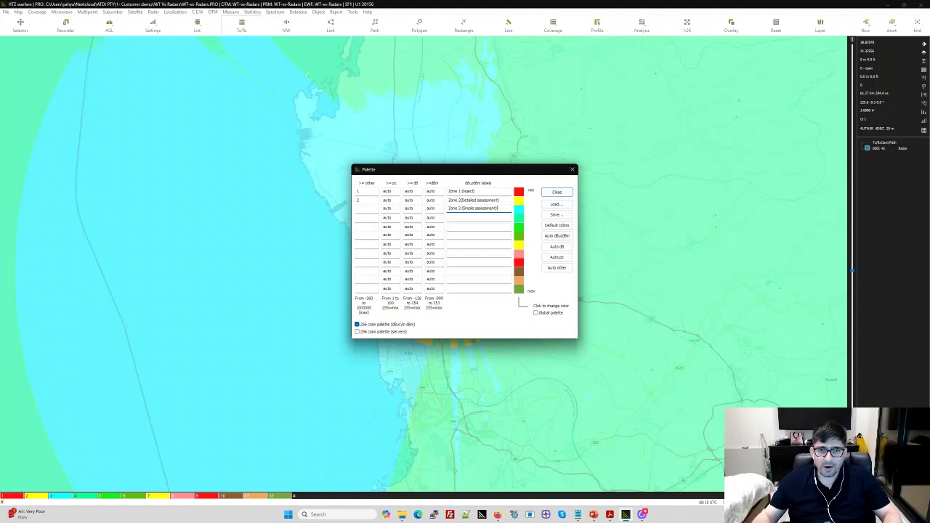
pyautogui.click(461, 200)
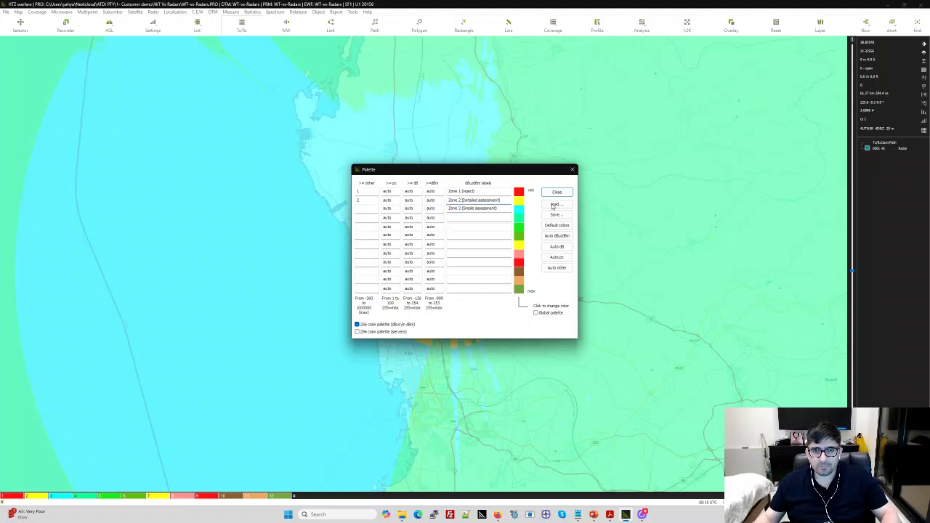
# Step: Colour the third palette entry pink and apply the palette to the map
pyautogui.click(519, 226)
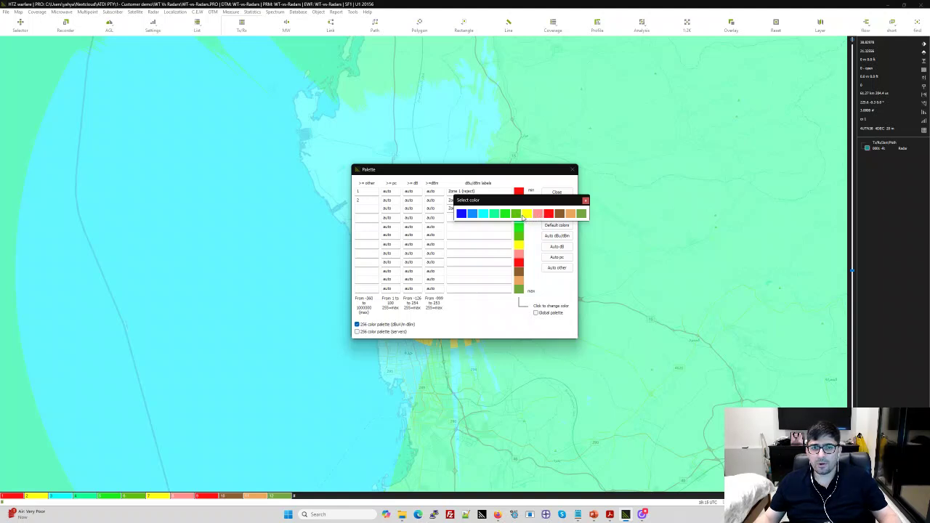
pyautogui.click(538, 215)
pyautogui.click(557, 192)
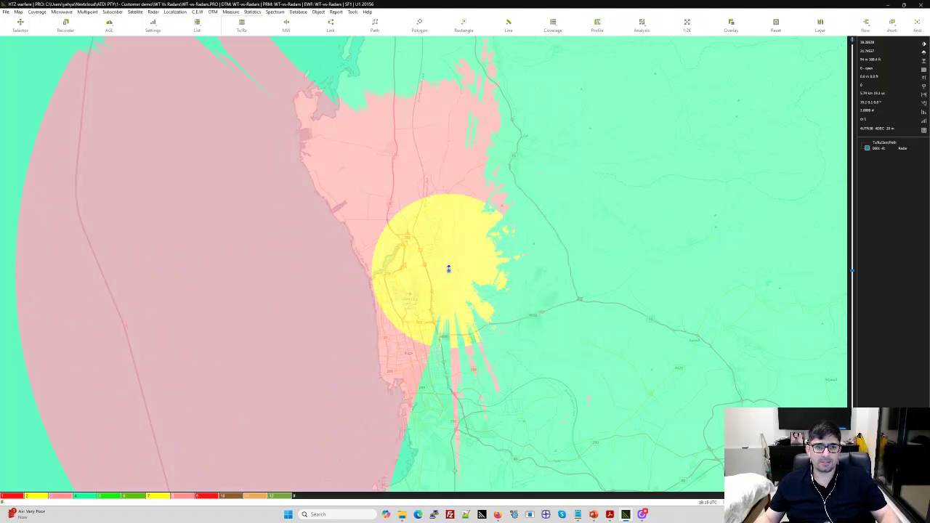
# Step: Recheck the PowerPoint table, then in HTZ warfare set the third palette value to 3 and the fourth to 4, labelled "Zone 4 (safe) inc NLOS"
pyautogui.scroll(-2, 351, 262)
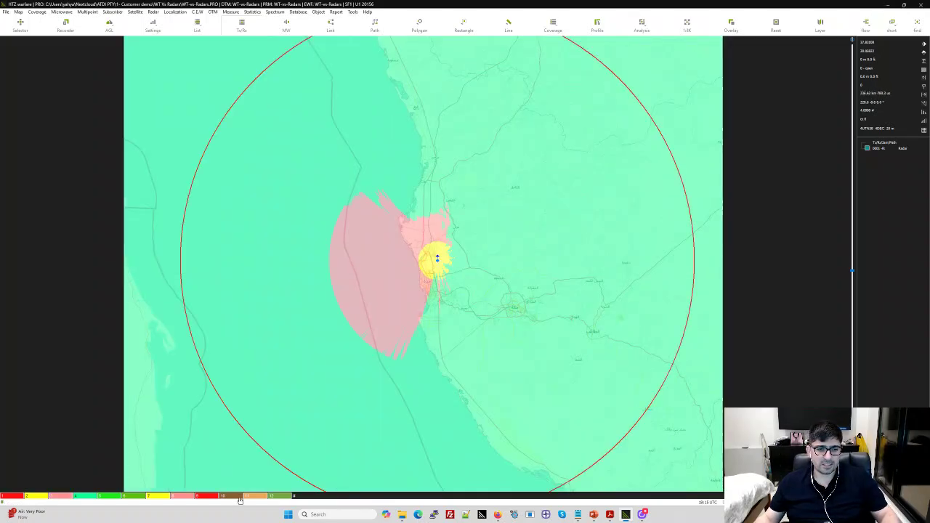
pyautogui.hotkey('alt', 'Tab')
pyautogui.hotkey('alt', 'Tab')
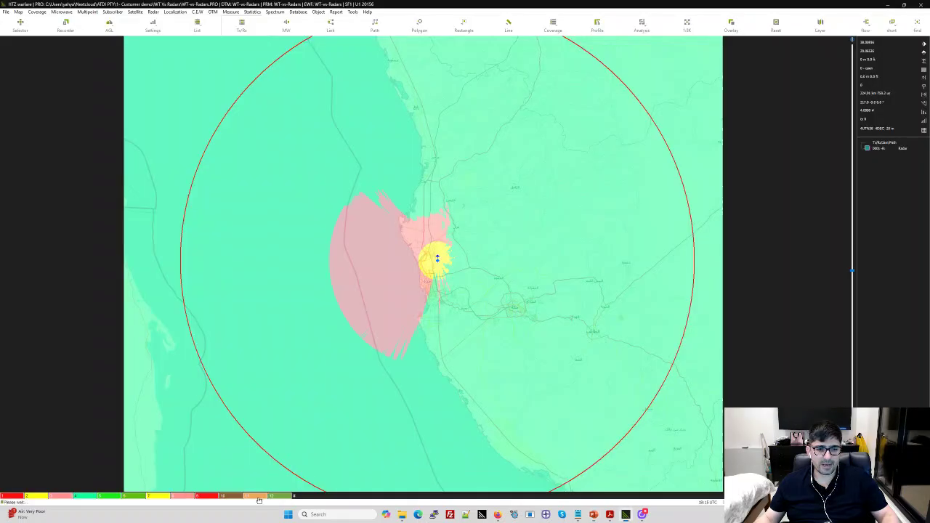
pyautogui.click(229, 498)
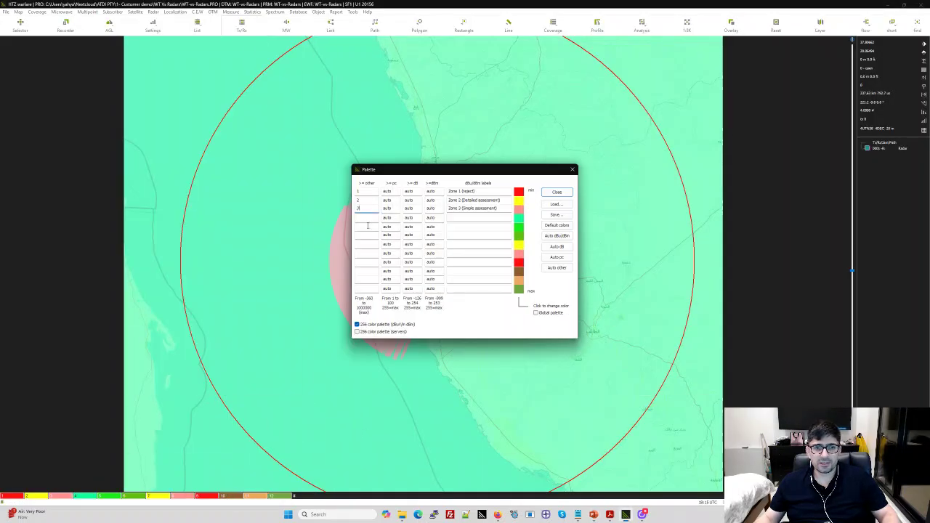
pyautogui.write('4')
pyautogui.click(458, 217)
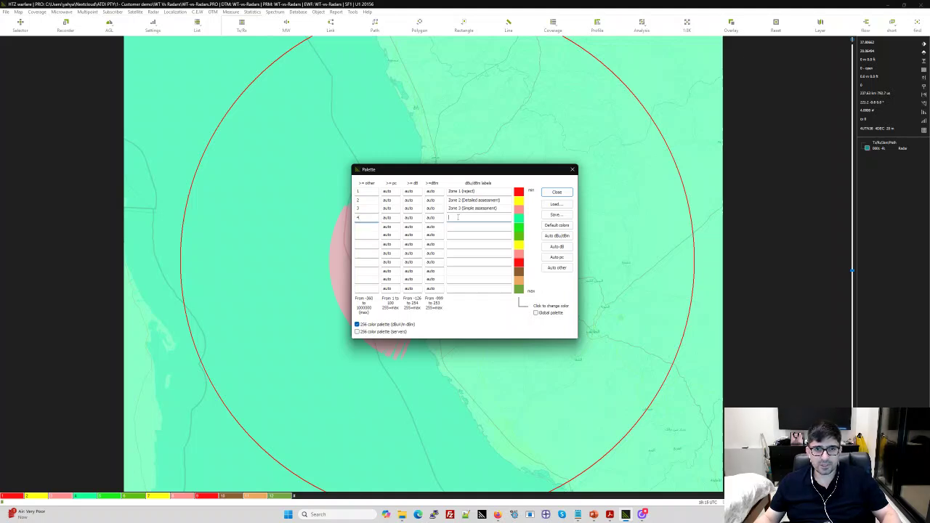
pyautogui.write('Zone 4 (safe) inc NLOS')
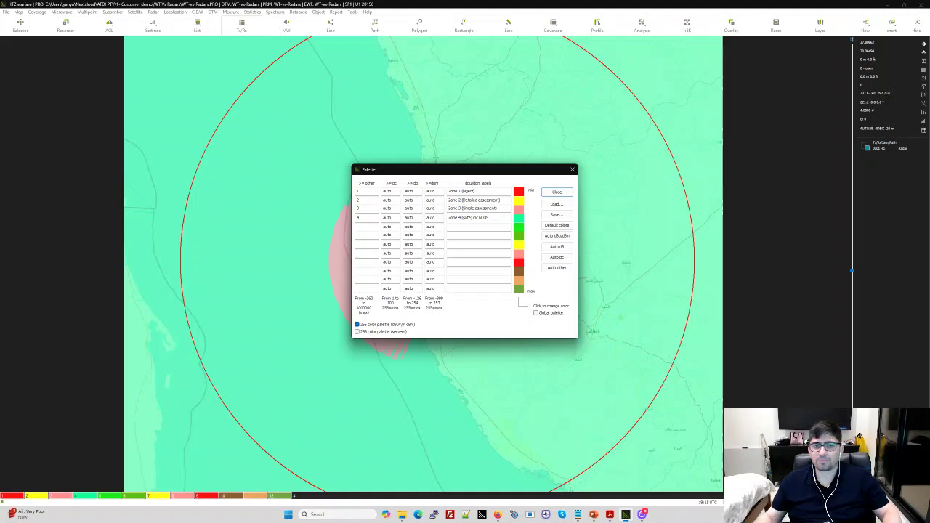
# Step: Colour the fourth palette entry olive green and apply the palette to the map
pyautogui.click(520, 222)
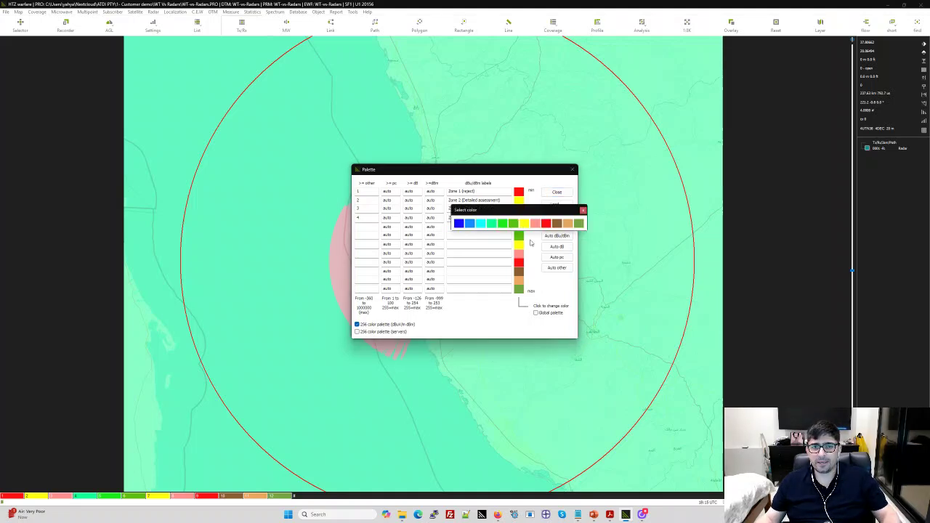
pyautogui.click(514, 224)
pyautogui.click(557, 192)
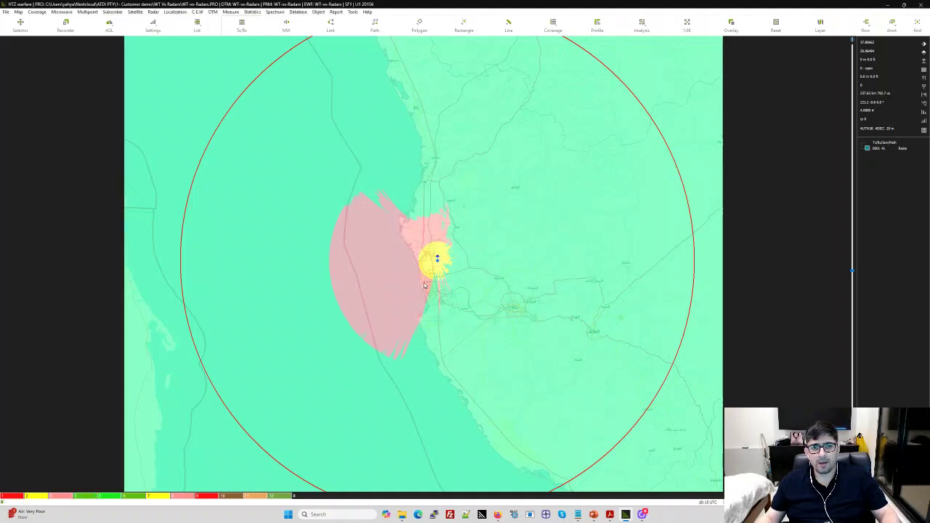
# Step: View the path profile from the radar to a point in the green area north of Zone 3, with a 120 m Rx antenna height
pyautogui.scroll(-1, 411, 270)
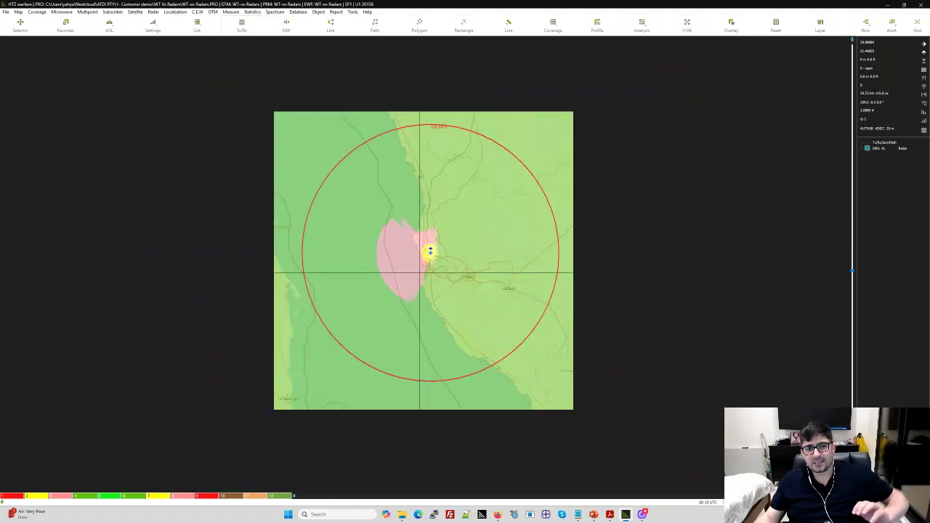
pyautogui.scroll(1, 420, 273)
pyautogui.scroll(1, 435, 234)
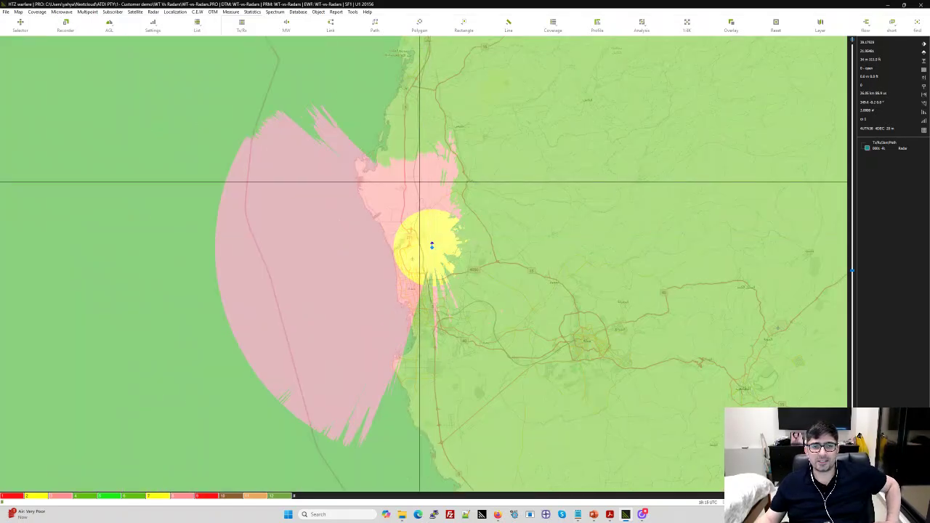
pyautogui.moveTo(410, 194); pyautogui.dragTo(400, 226)
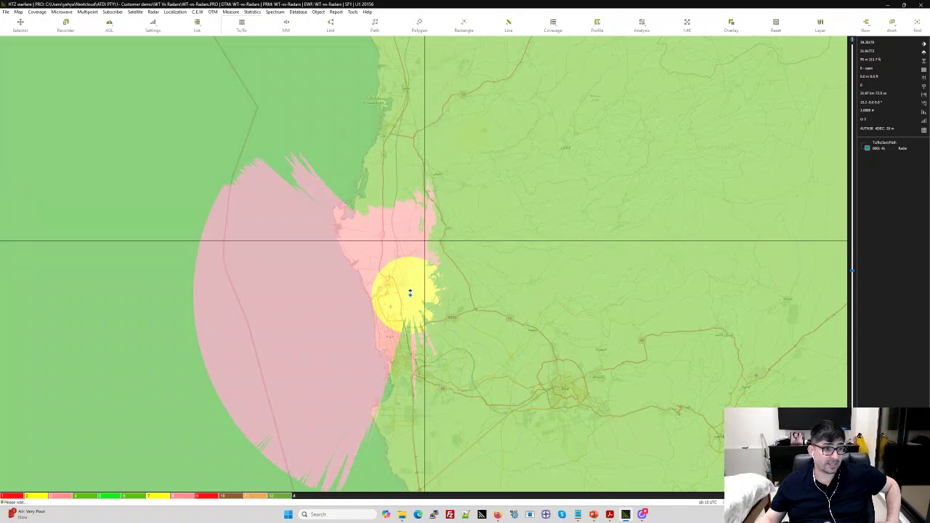
pyautogui.moveTo(472, 131); pyautogui.dragTo(495, 151)
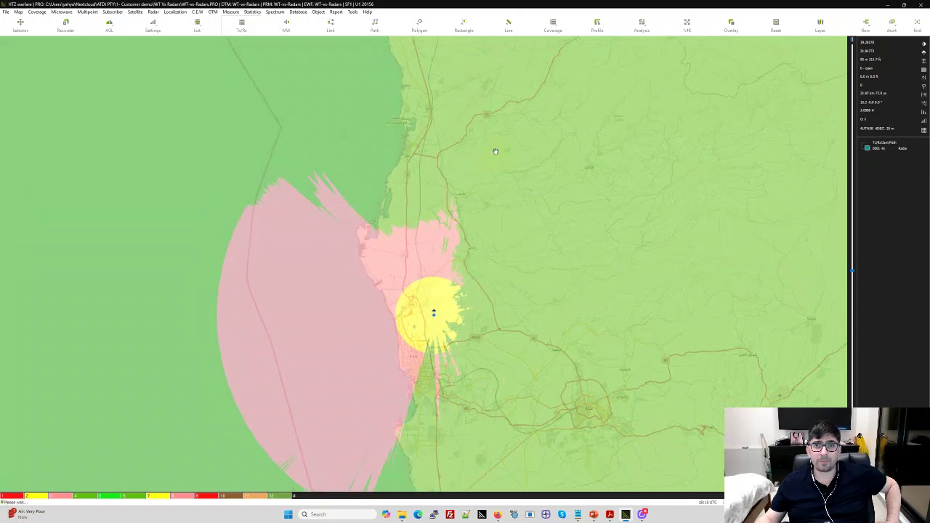
pyautogui.click(597, 26)
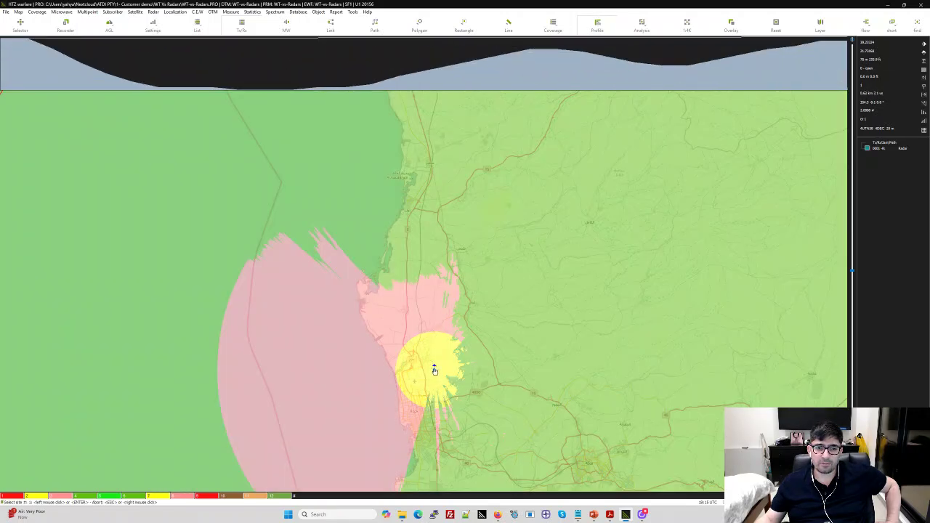
pyautogui.click(434, 370)
pyautogui.click(453, 374)
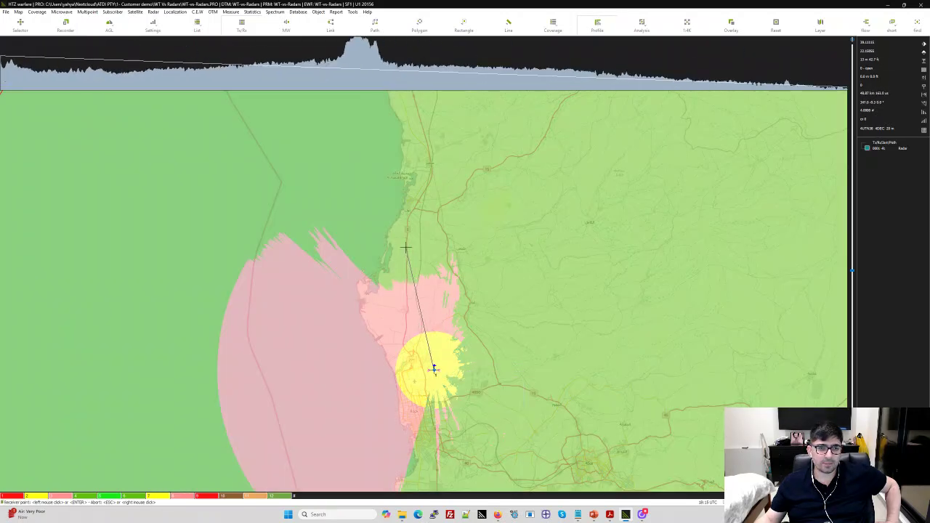
pyautogui.click(414, 259)
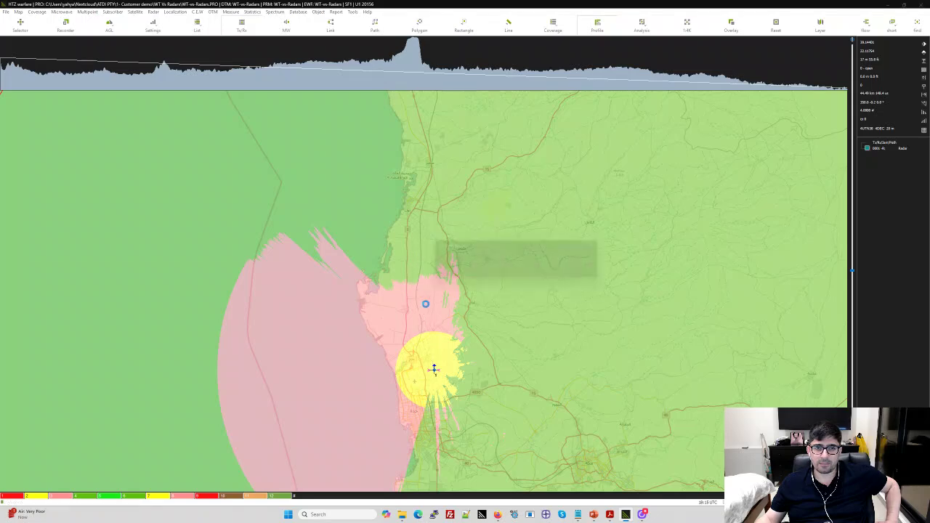
pyautogui.write('120')
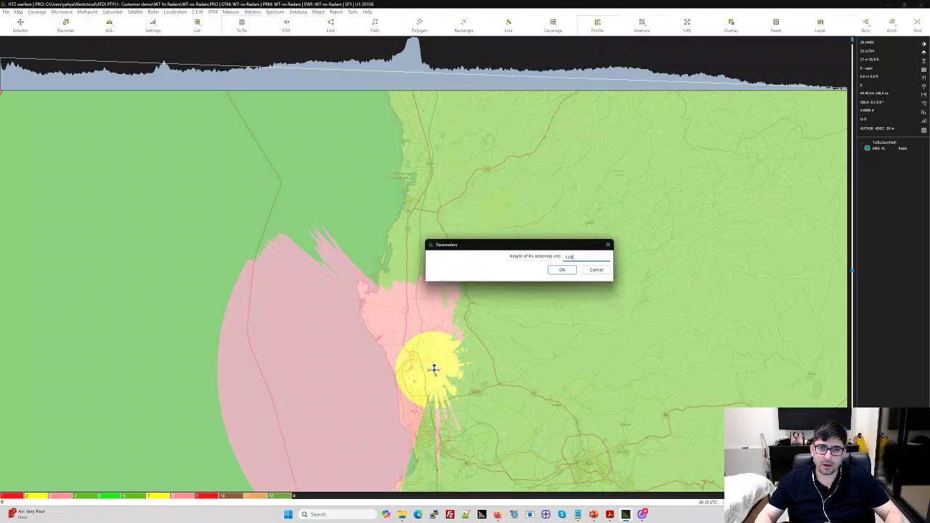
pyautogui.press('Return')
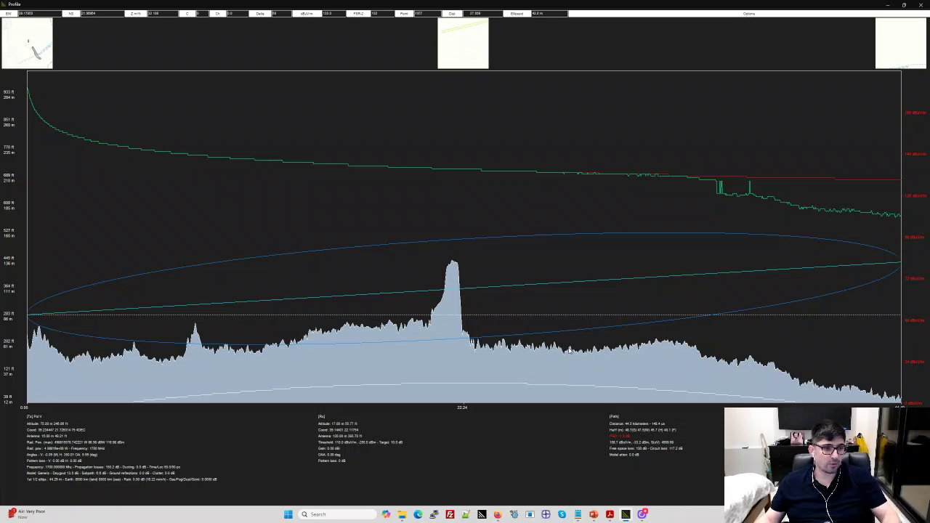
pyautogui.press('Escape')
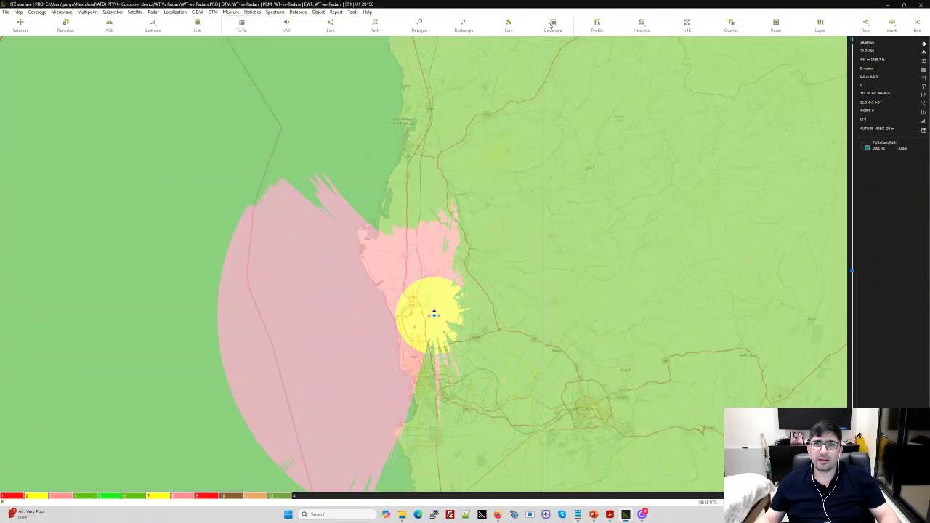
# Step: View the path profile from the radar to a point in the northern part of pink Zone 3, with a 120 m Rx antenna height
pyautogui.click(551, 24)
pyautogui.click(596, 26)
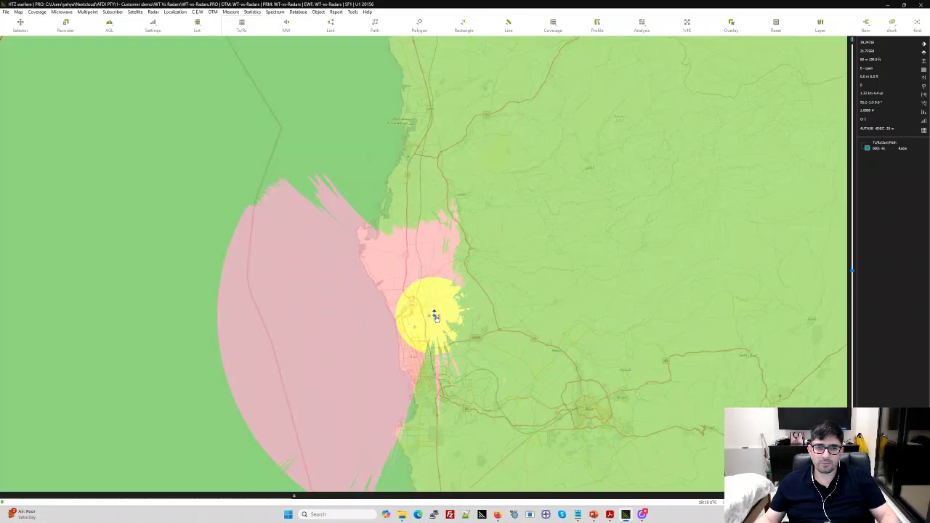
pyautogui.click(595, 26)
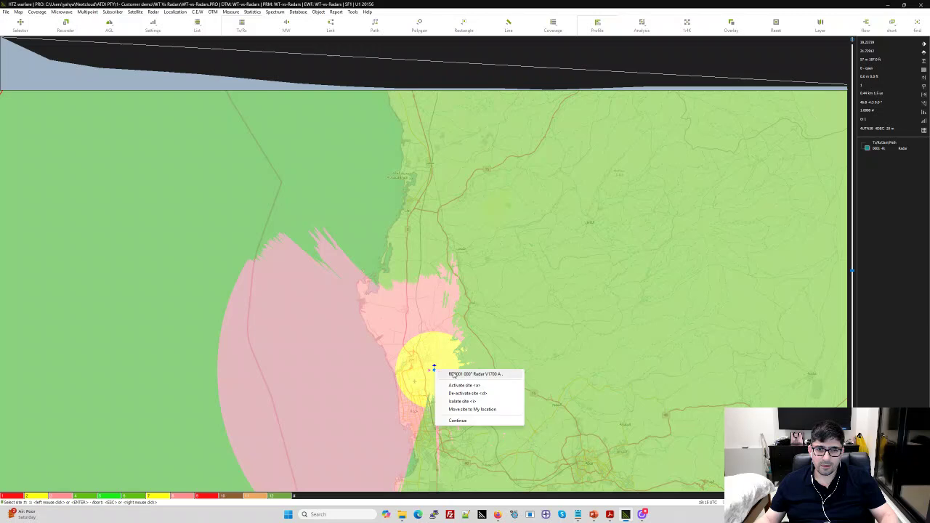
pyautogui.click(434, 369)
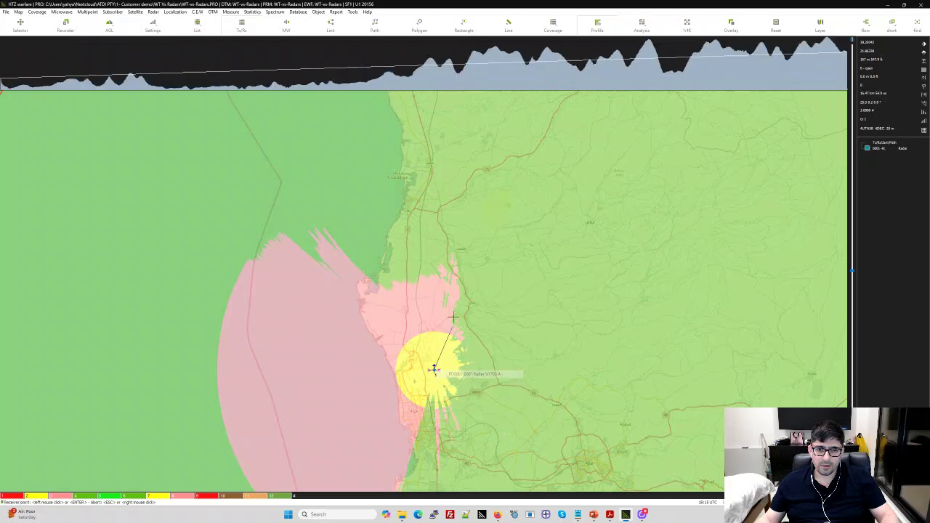
pyautogui.click(443, 271)
pyautogui.scroll(2, 442, 271)
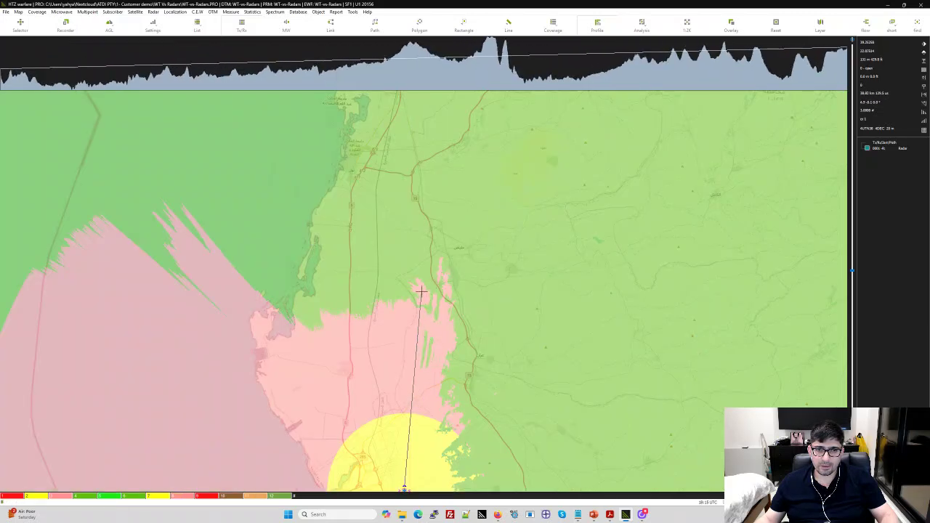
pyautogui.click(428, 316)
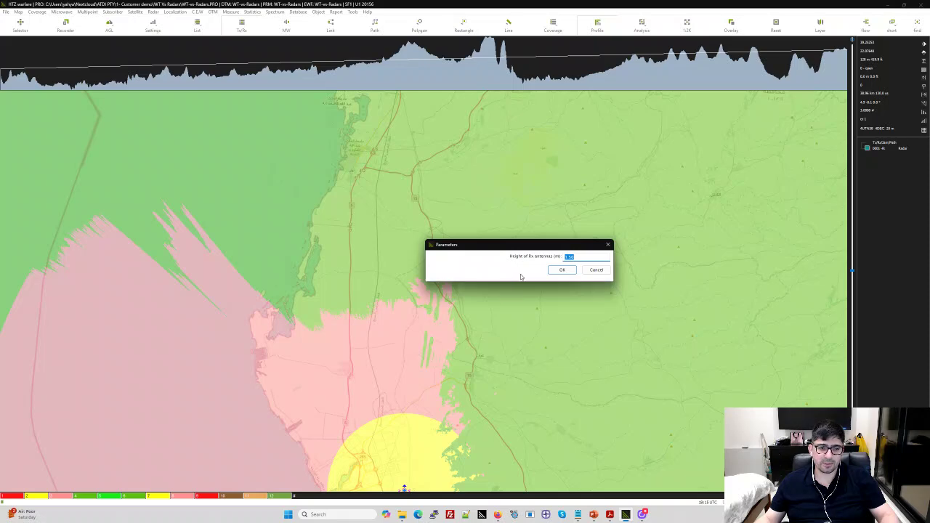
pyautogui.write('120')
pyautogui.click(562, 269)
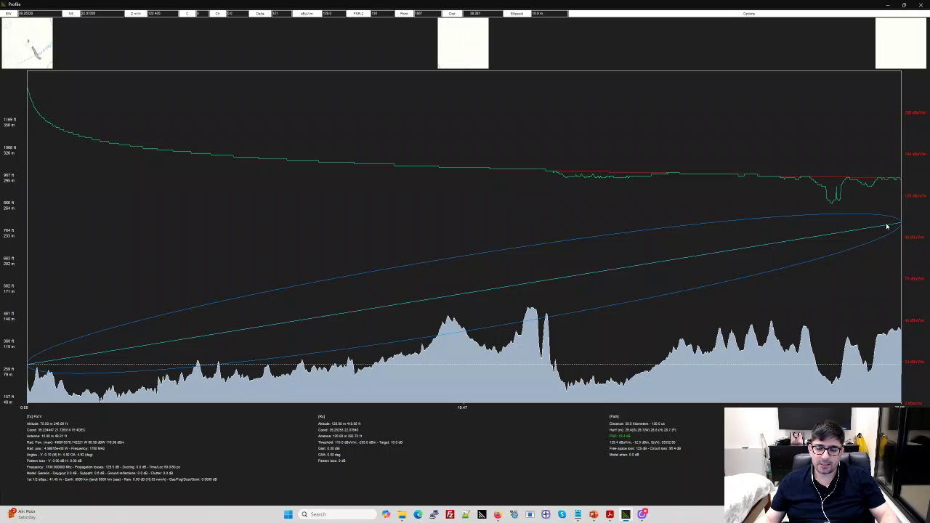
pyautogui.press('Escape')
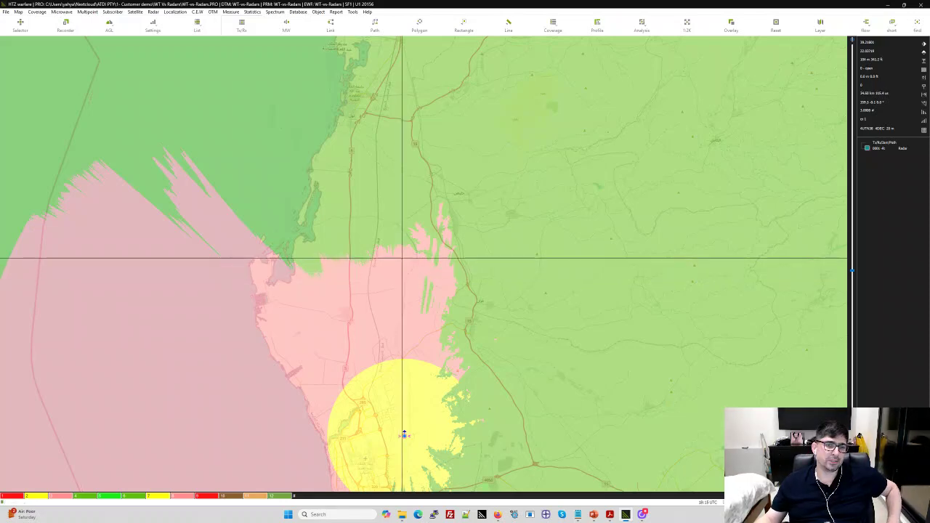
# Step: Examine the coloured safeguarding zones on the map, from the red area around the radar out to the full coverage circle
pyautogui.moveTo(390, 296); pyautogui.dragTo(394, 253)
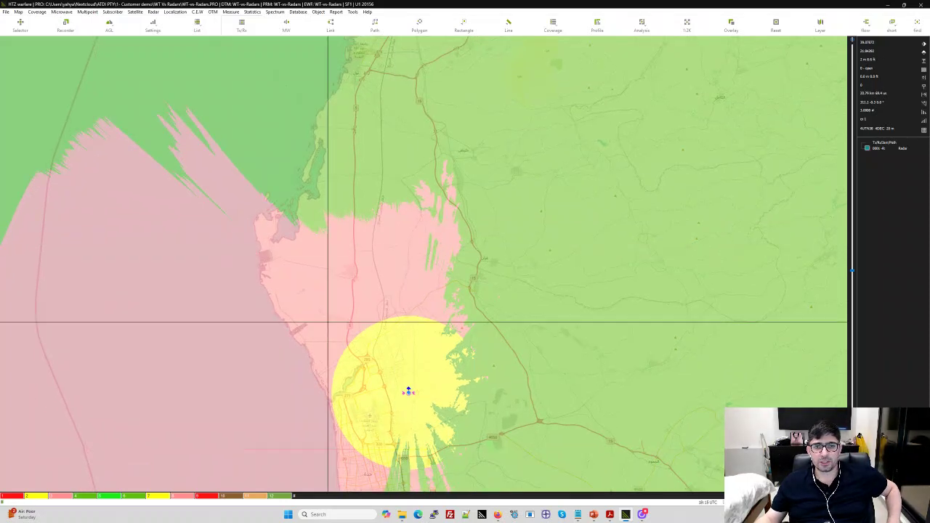
pyautogui.scroll(-2, 461, 315)
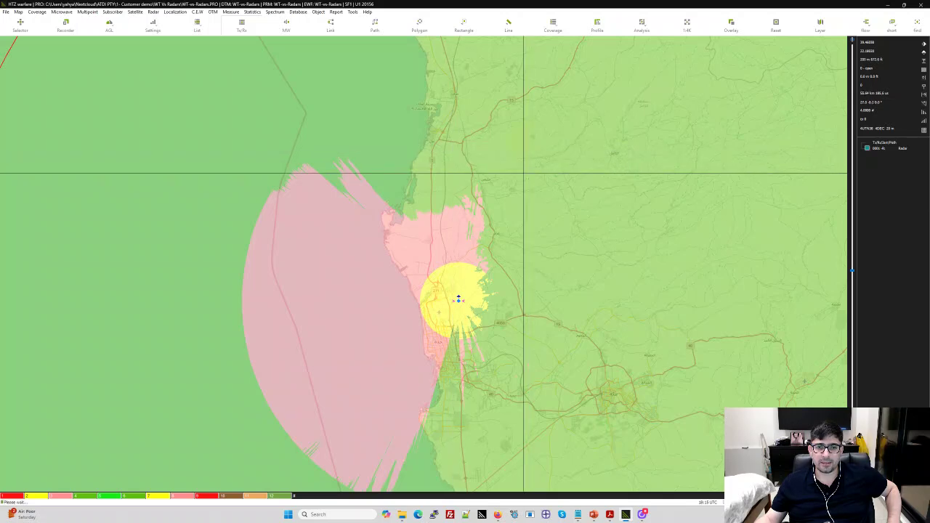
pyautogui.scroll(-2, 459, 299)
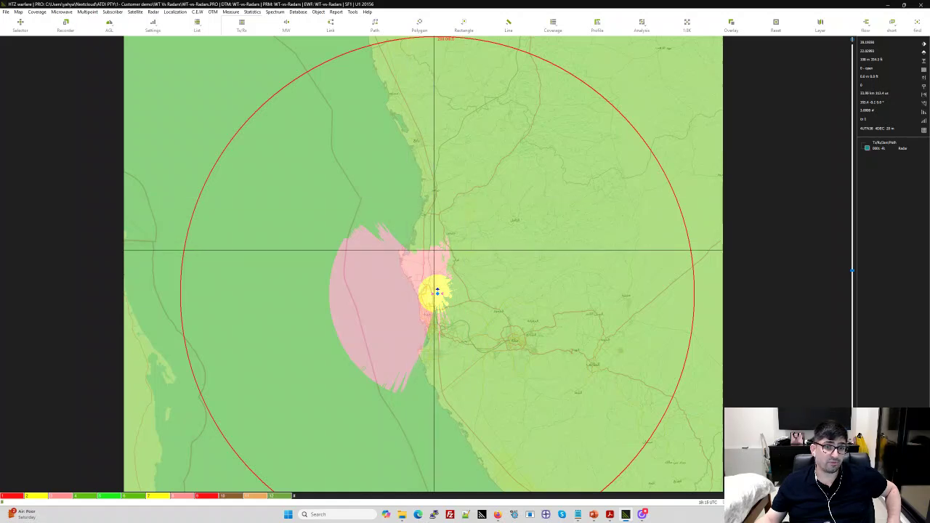
pyautogui.scroll(2, 429, 280)
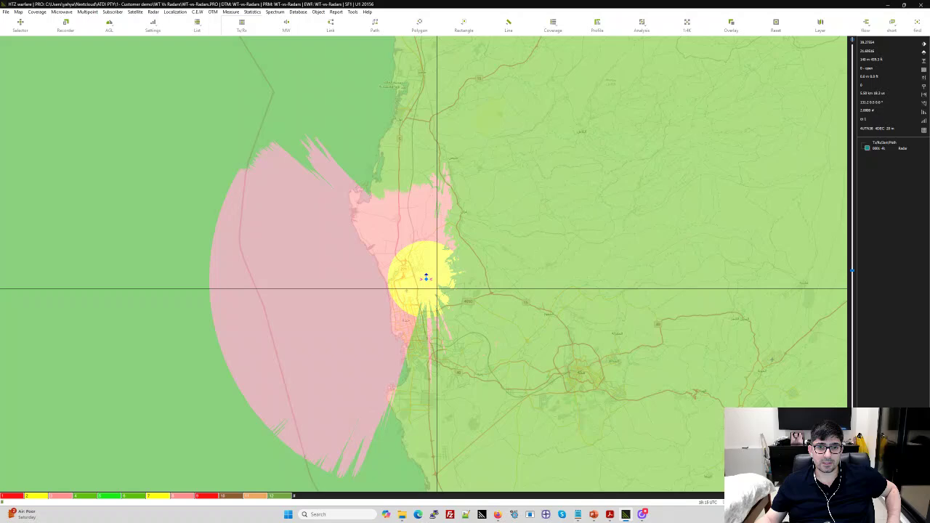
pyautogui.scroll(2, 427, 280)
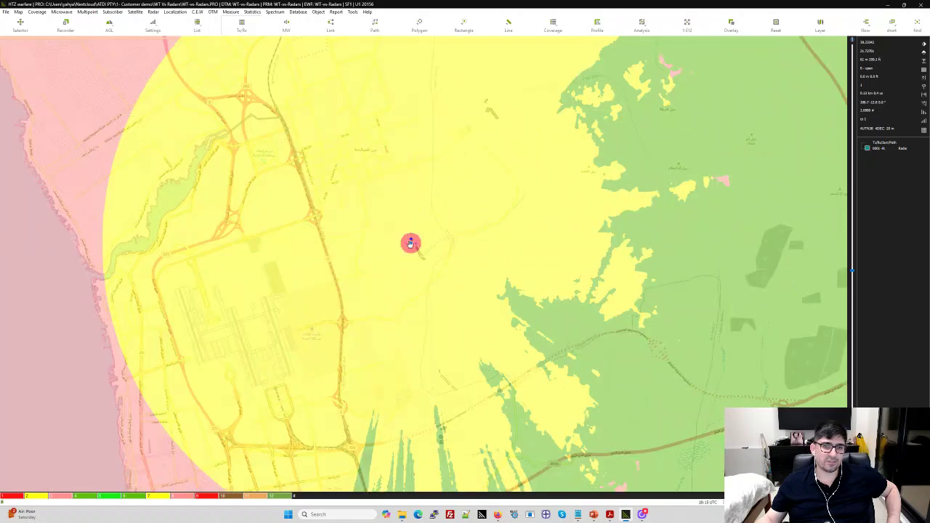
pyautogui.scroll(-3, 419, 254)
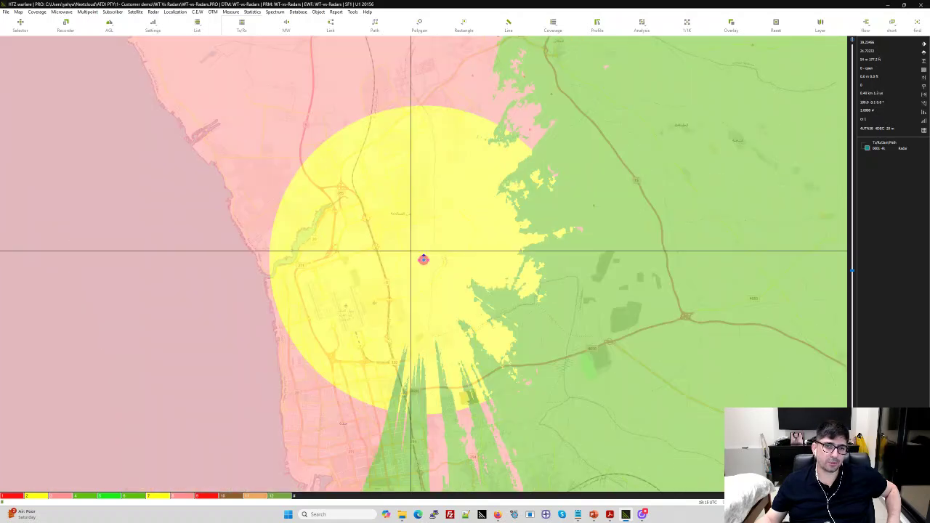
pyautogui.scroll(-1, 425, 255)
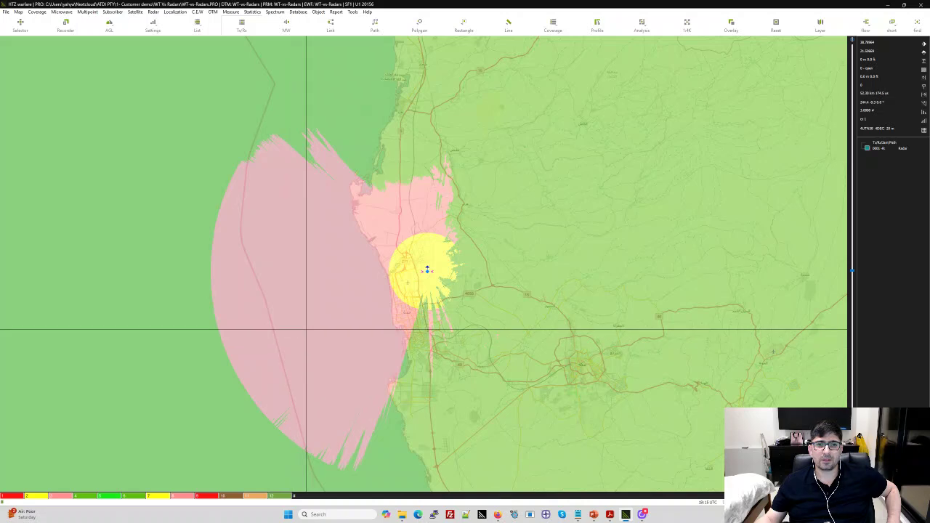
pyautogui.scroll(-1, 308, 326)
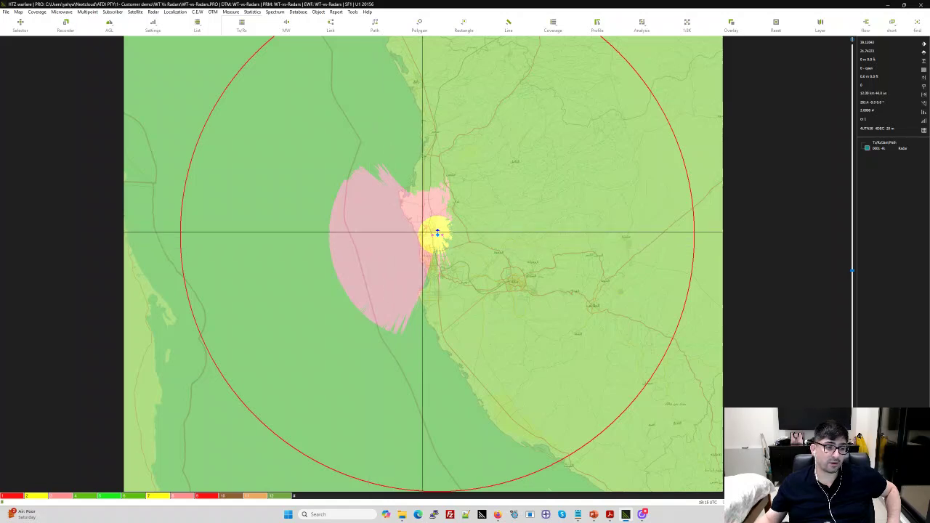
pyautogui.moveTo(384, 212); pyautogui.dragTo(383, 261)
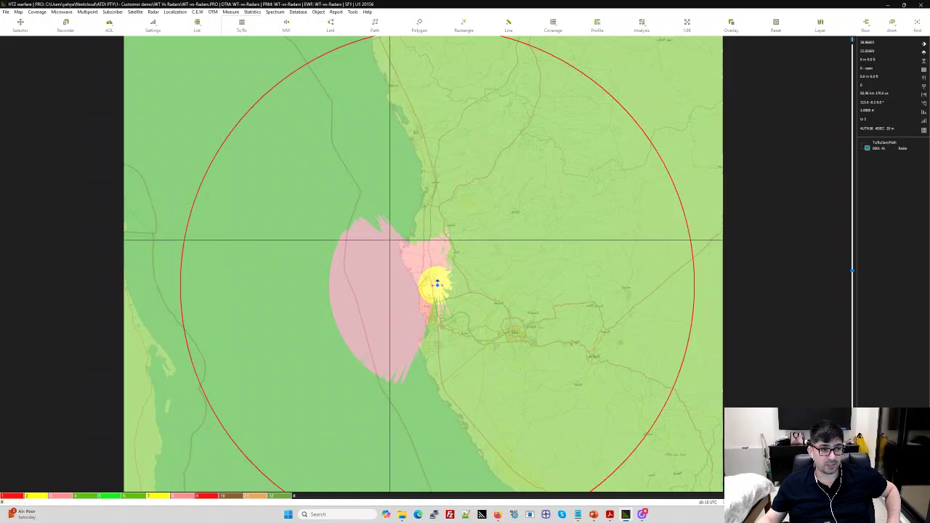
# Step: Begin a Google Earth export of the coverage and stations, and open the selection of the output file location
pyautogui.click(5, 11)
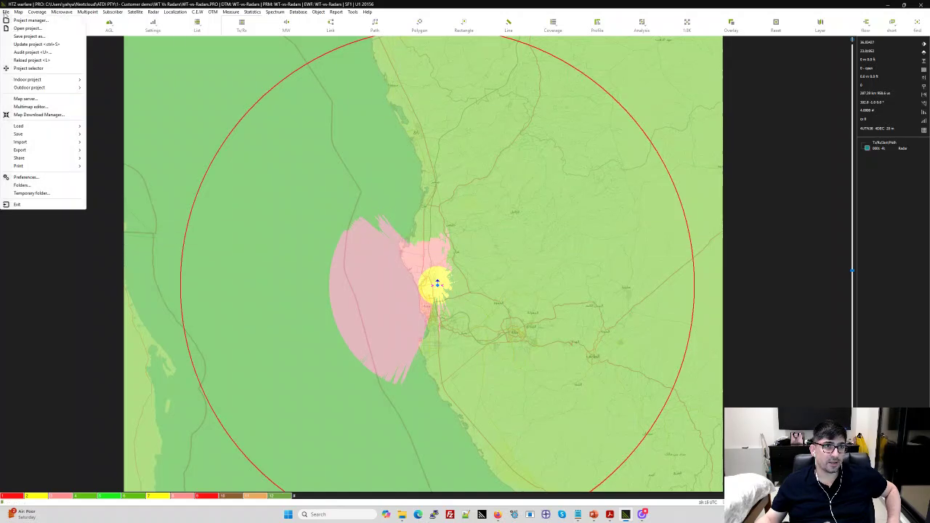
pyautogui.moveTo(40, 150)
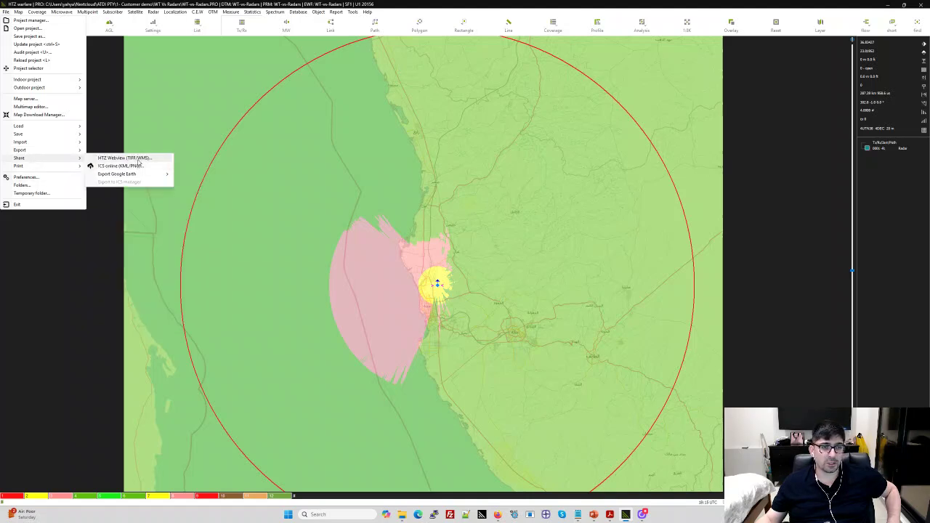
pyautogui.moveTo(134, 176)
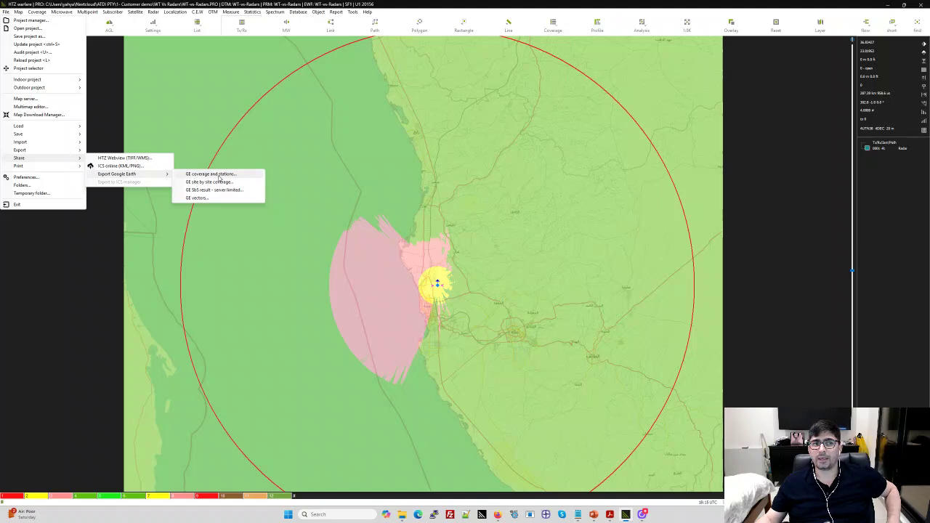
pyautogui.click(221, 176)
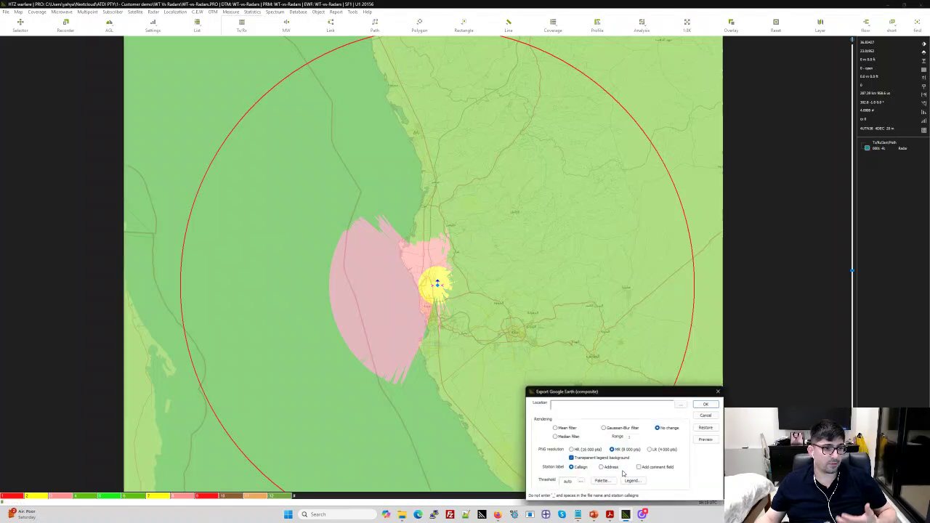
pyautogui.moveTo(623, 391); pyautogui.dragTo(483, 124)
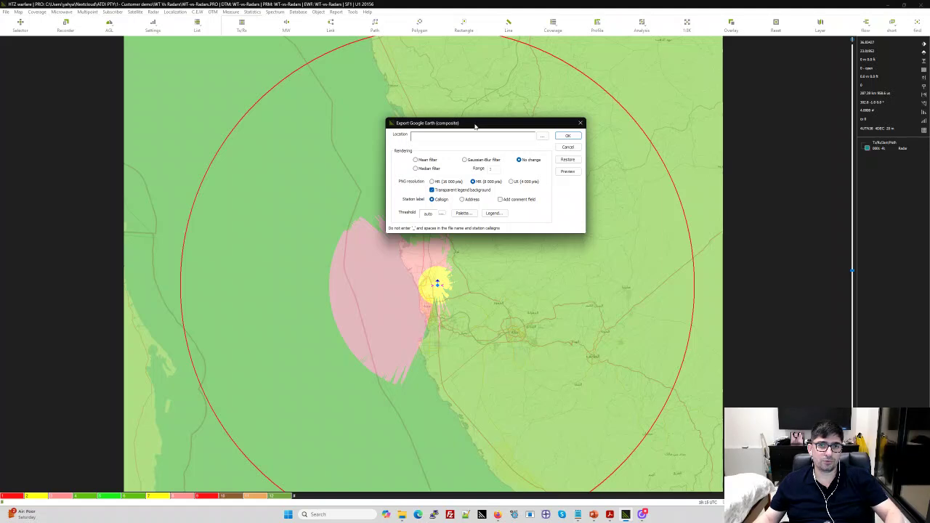
pyautogui.moveTo(475, 126); pyautogui.dragTo(499, 126)
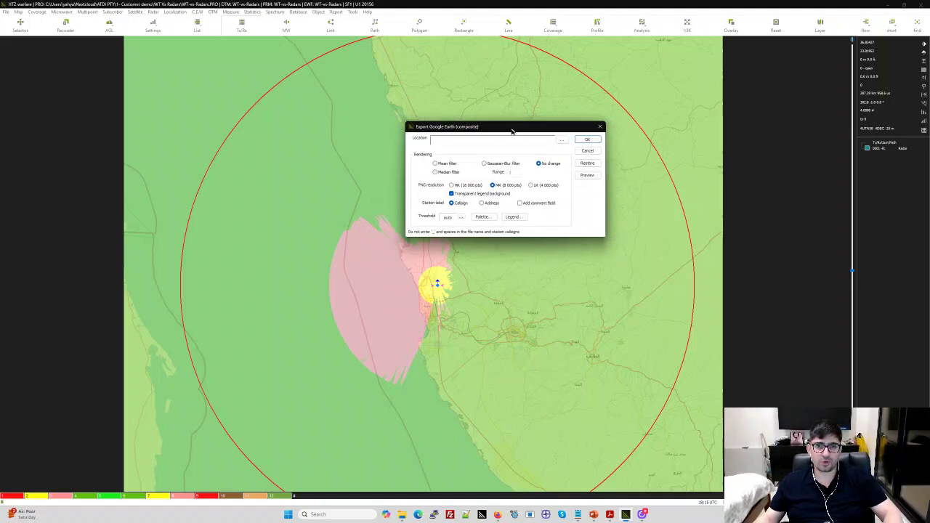
pyautogui.moveTo(509, 125); pyautogui.dragTo(524, 152)
pyautogui.click(580, 164)
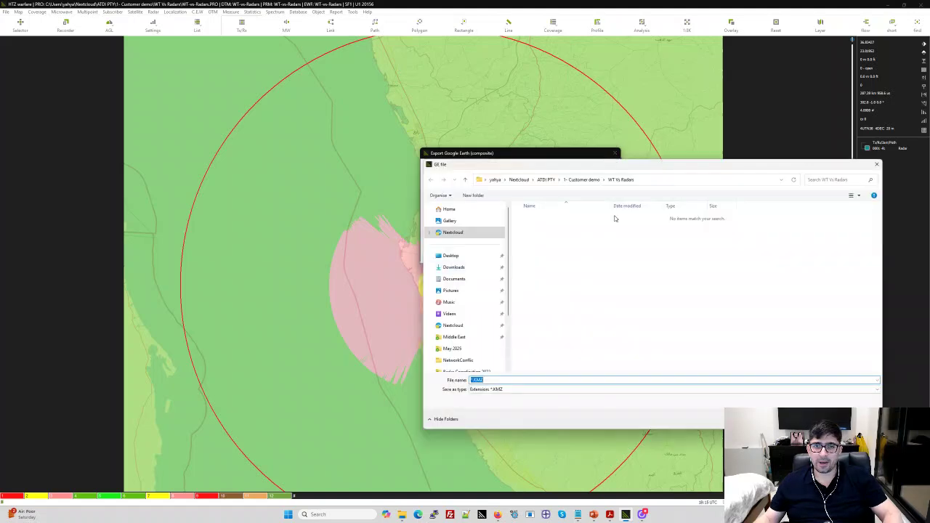
# Step: Create a folder named KMZ inside WT Vs Radars and open it
pyautogui.click(485, 197)
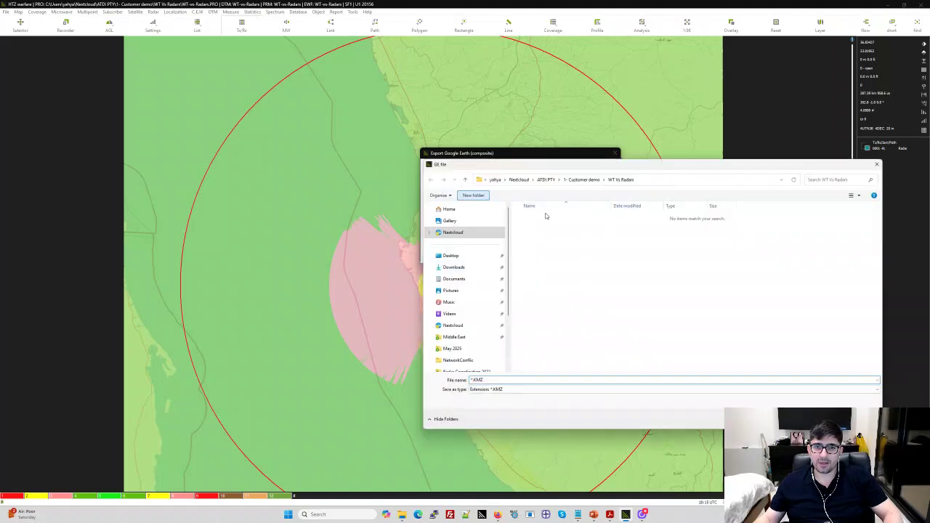
pyautogui.write('KMZ')
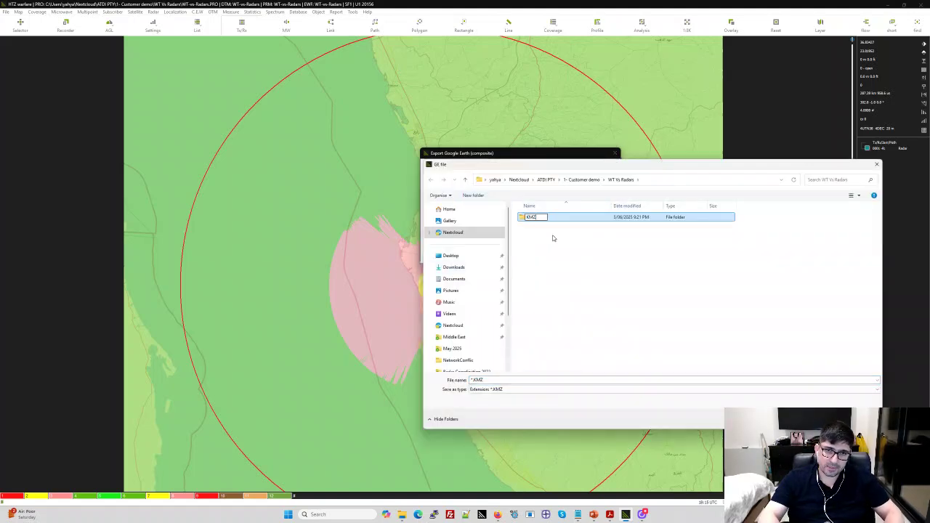
pyautogui.press('Return')
pyautogui.doubleClick(561, 220)
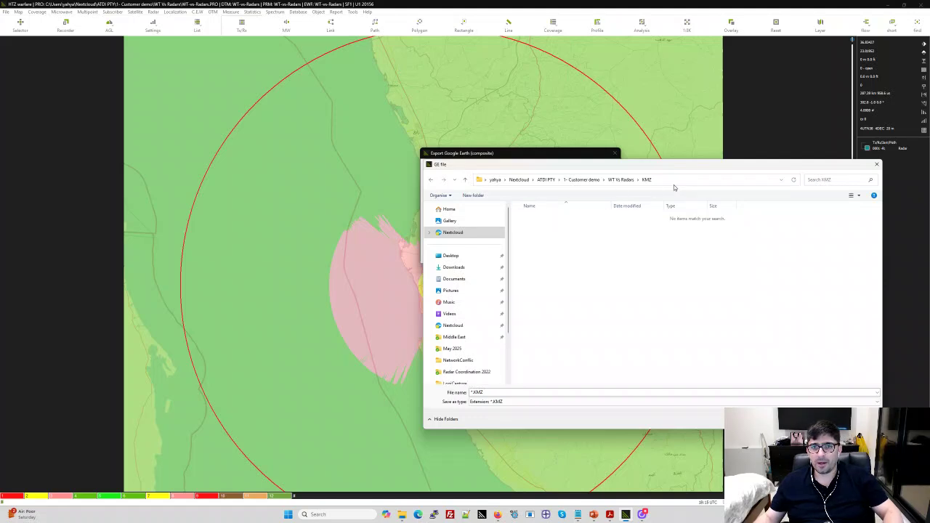
# Step: Name the output file 120mWT in the KMZ folder and run the Google Earth export
pyautogui.click(692, 180)
pyautogui.click(521, 393)
pyautogui.write('t')
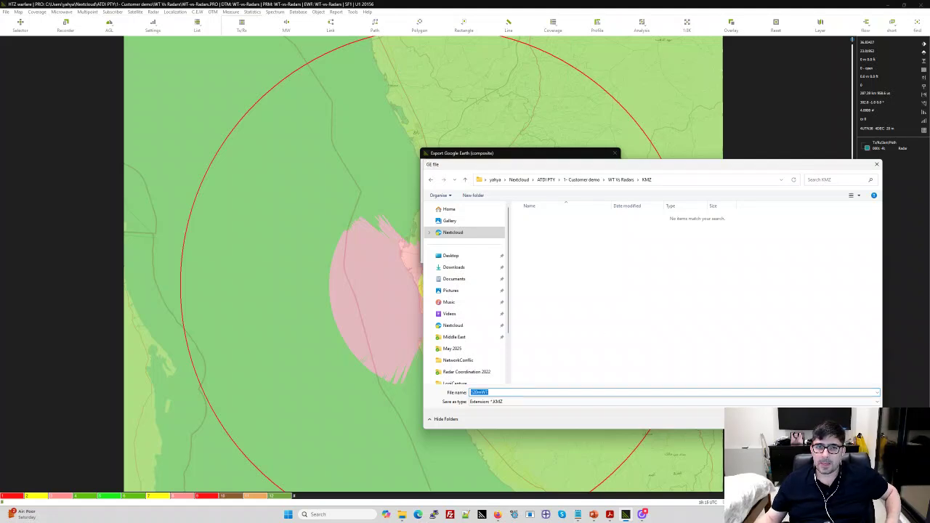
pyautogui.press('Return')
pyautogui.click(604, 168)
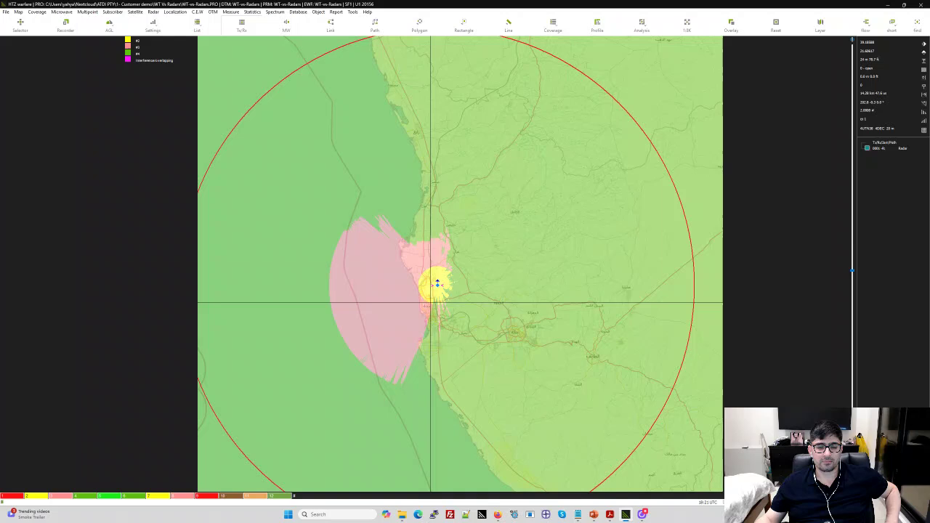
# Step: Examine the exported 120mWT overlay in Google Earth Pro, inspecting the zones around the radar, the airport, the southern strips and the full coverage
pyautogui.moveTo(402, 517)
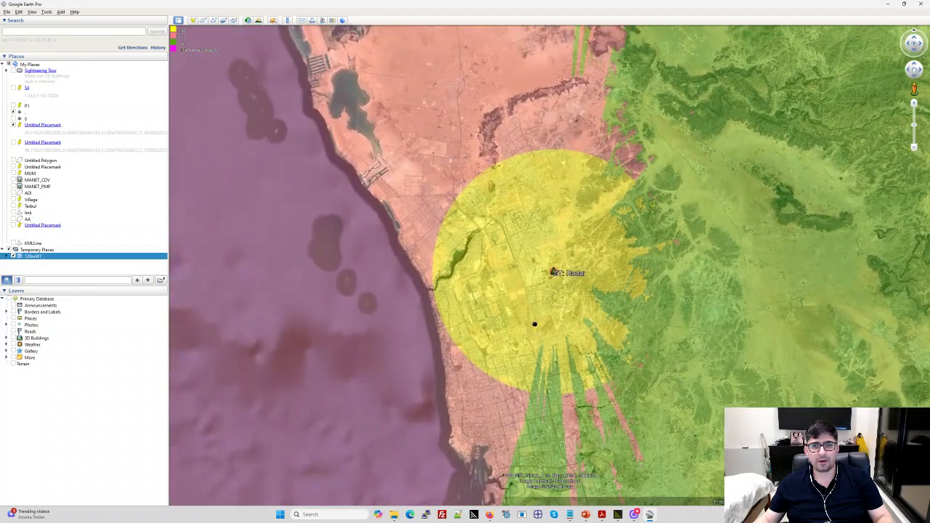
pyautogui.moveTo(535, 324); pyautogui.dragTo(555, 353)
pyautogui.scroll(-3, 580, 312)
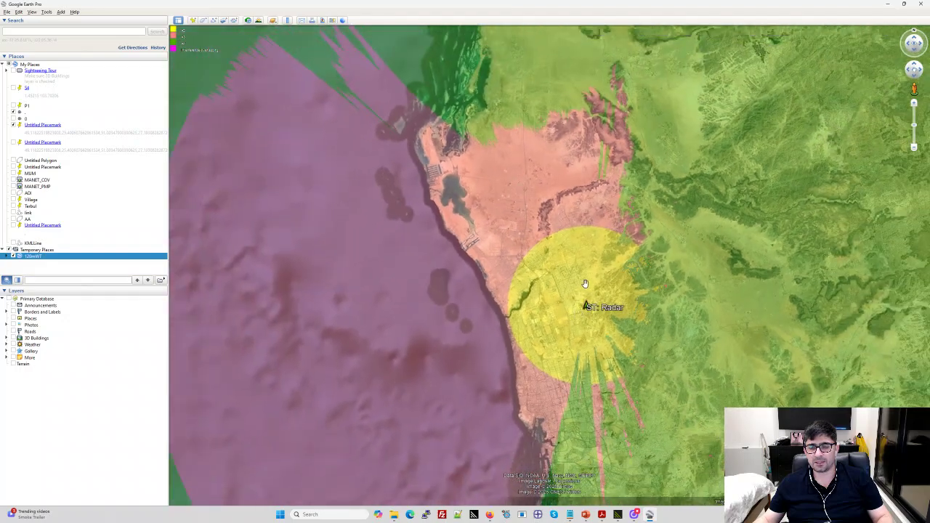
pyautogui.scroll(-4, 586, 287)
pyautogui.scroll(3, 586, 300)
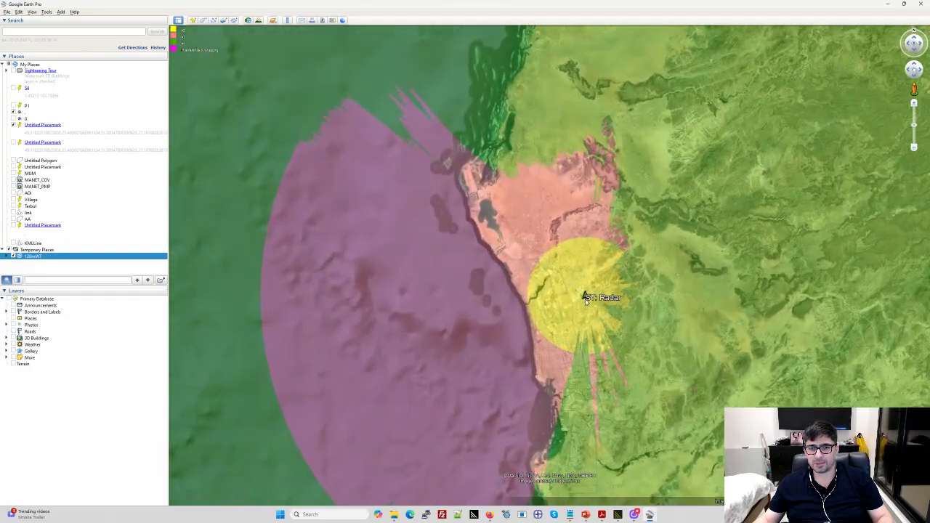
pyautogui.scroll(5, 586, 298)
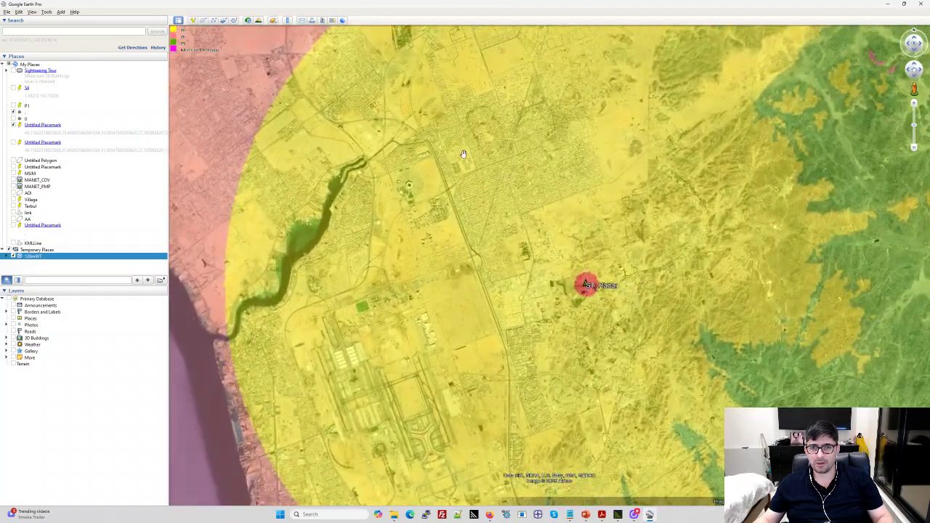
pyautogui.moveTo(464, 155); pyautogui.dragTo(509, 385)
pyautogui.moveTo(539, 303); pyautogui.dragTo(343, 72)
pyautogui.moveTo(635, 301)
pyautogui.mouseDown()
pyautogui.moveTo(613, 303)
pyautogui.moveTo(622, 289)
pyautogui.mouseUp()
pyautogui.scroll(-5, 625, 295)
pyautogui.scroll(2, 612, 294)
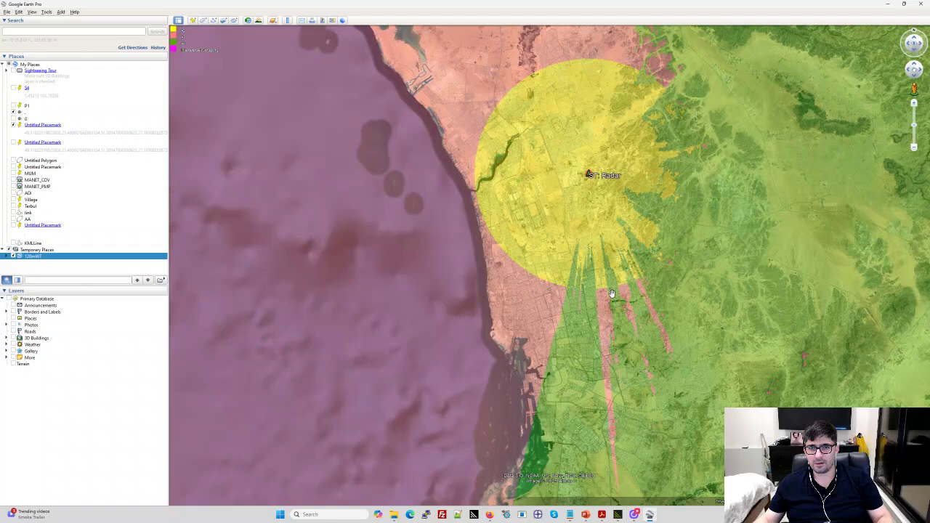
pyautogui.scroll(3, 612, 281)
pyautogui.moveTo(633, 240); pyautogui.dragTo(527, 258)
pyautogui.scroll(-2, 534, 309)
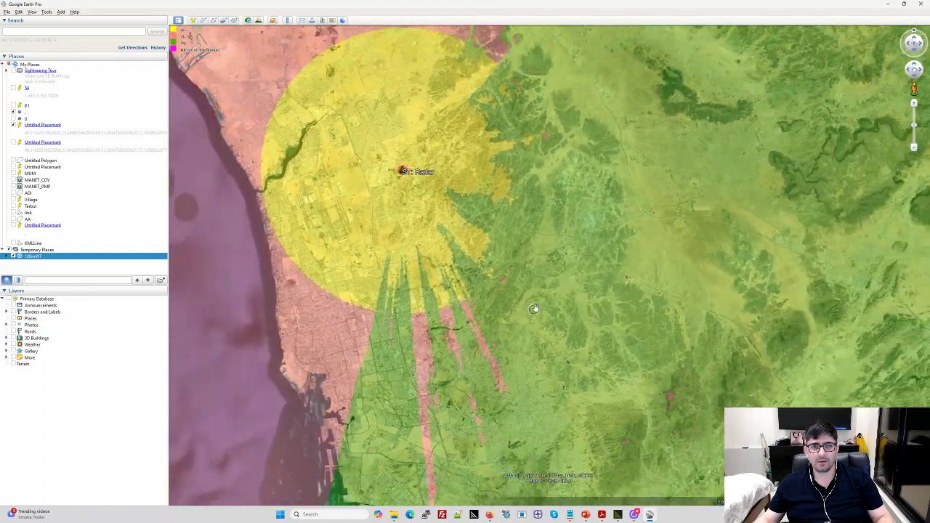
pyautogui.scroll(-5, 534, 308)
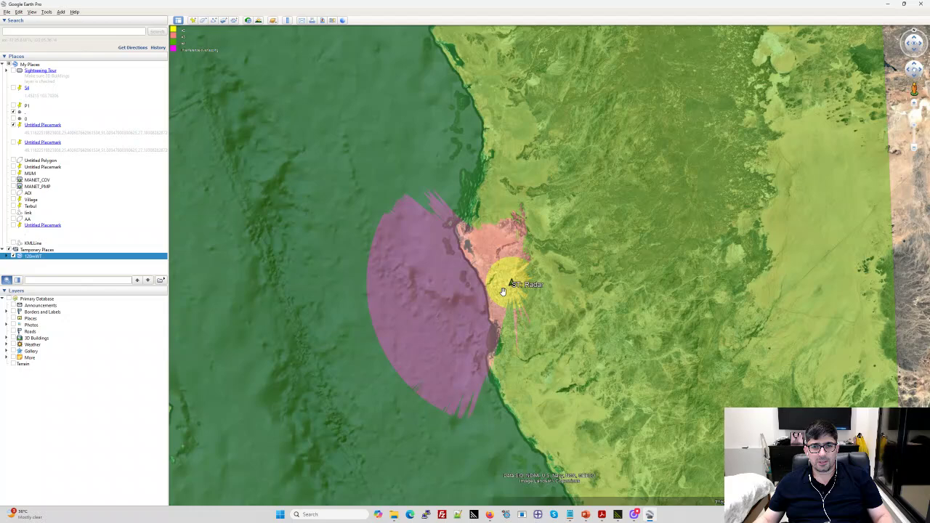
# Step: Switch to HTZ warfare to recheck the zone map, then show the title slide of the Impact of Wind turbines presentation in PowerPoint
pyautogui.hotkey('alt', 'Tab')
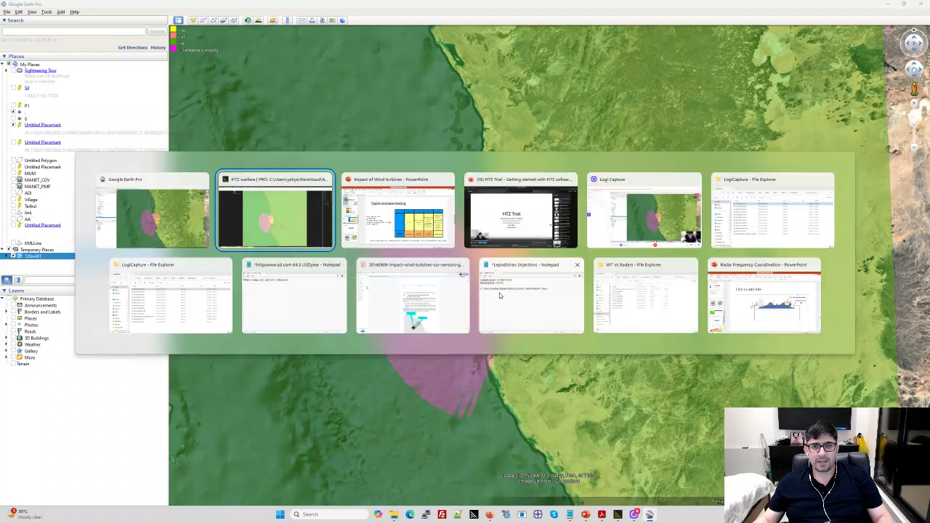
pyautogui.hotkey('alt', 'Tab')
pyautogui.click(265, 221)
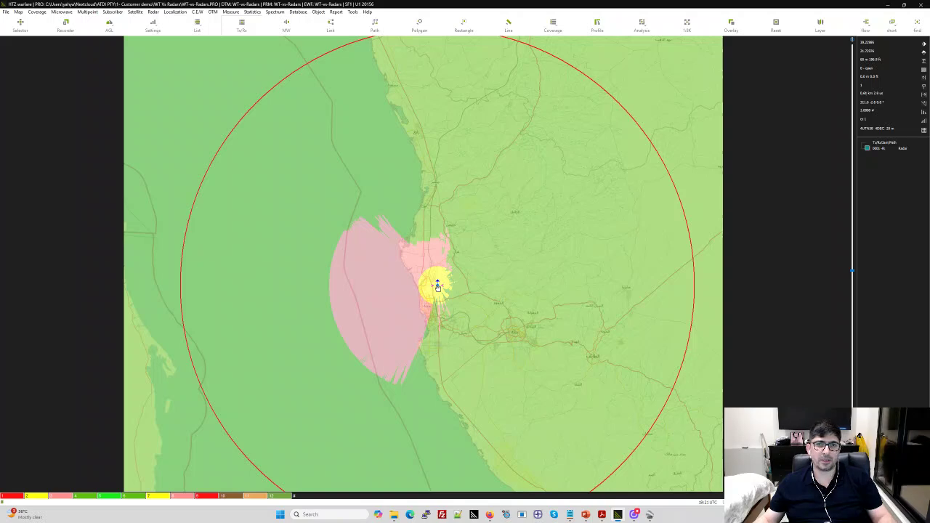
pyautogui.hotkey('alt', 'Tab')
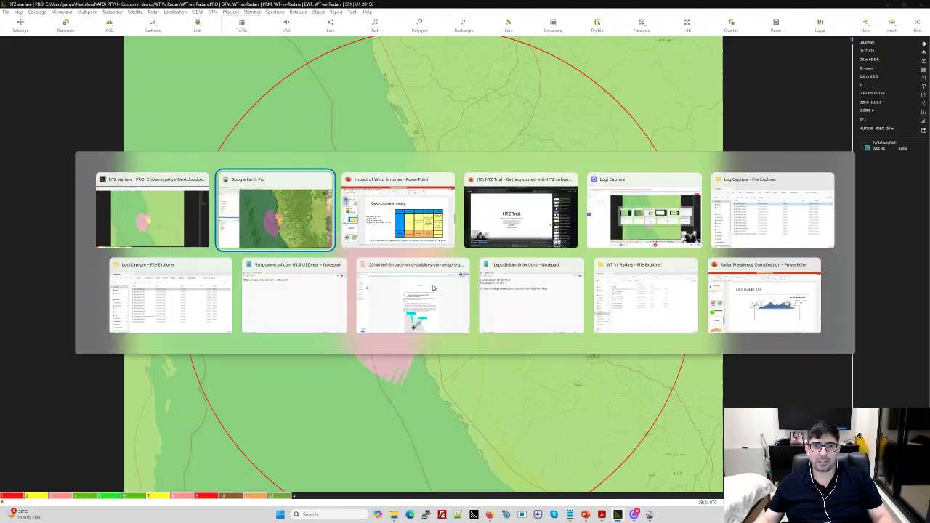
pyautogui.hotkey('alt', 'Tab')
pyautogui.click(87, 133)
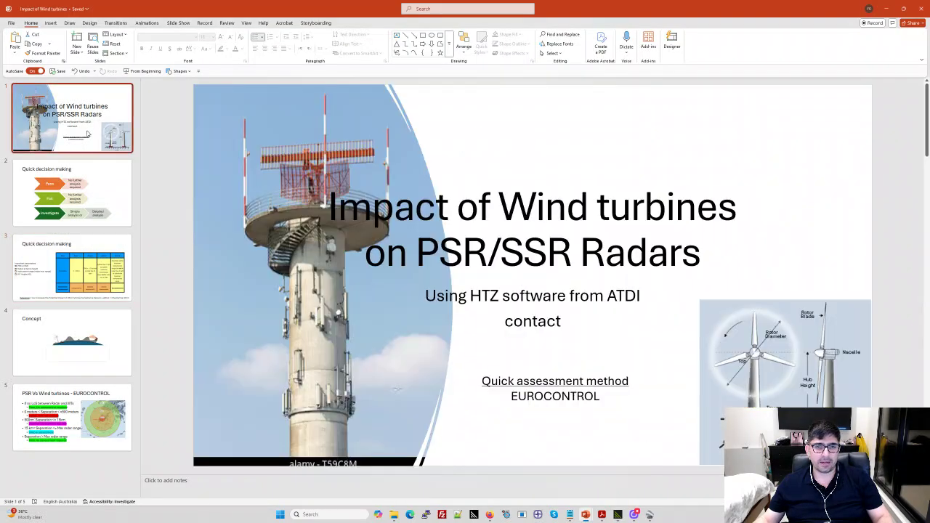